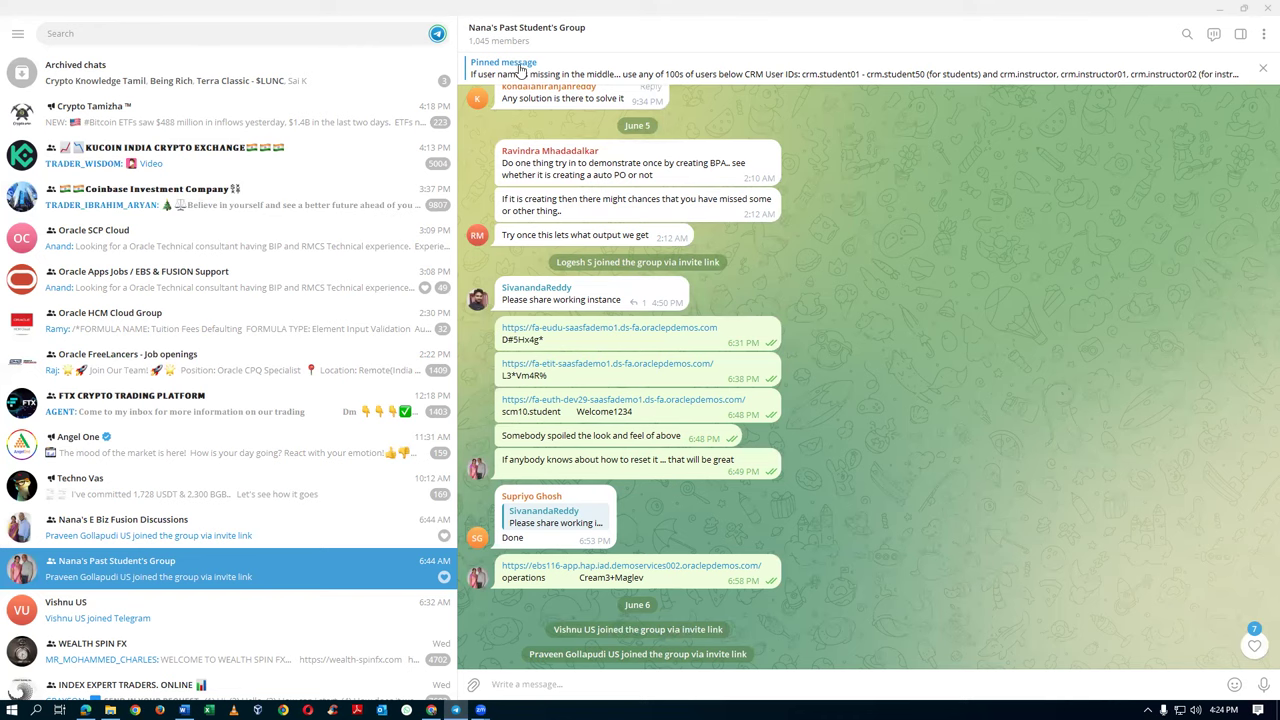
Review the FIN, Procurement and SCM student user IDs in the group's pinned message, and return to the latest messages.
left_click(555, 73)
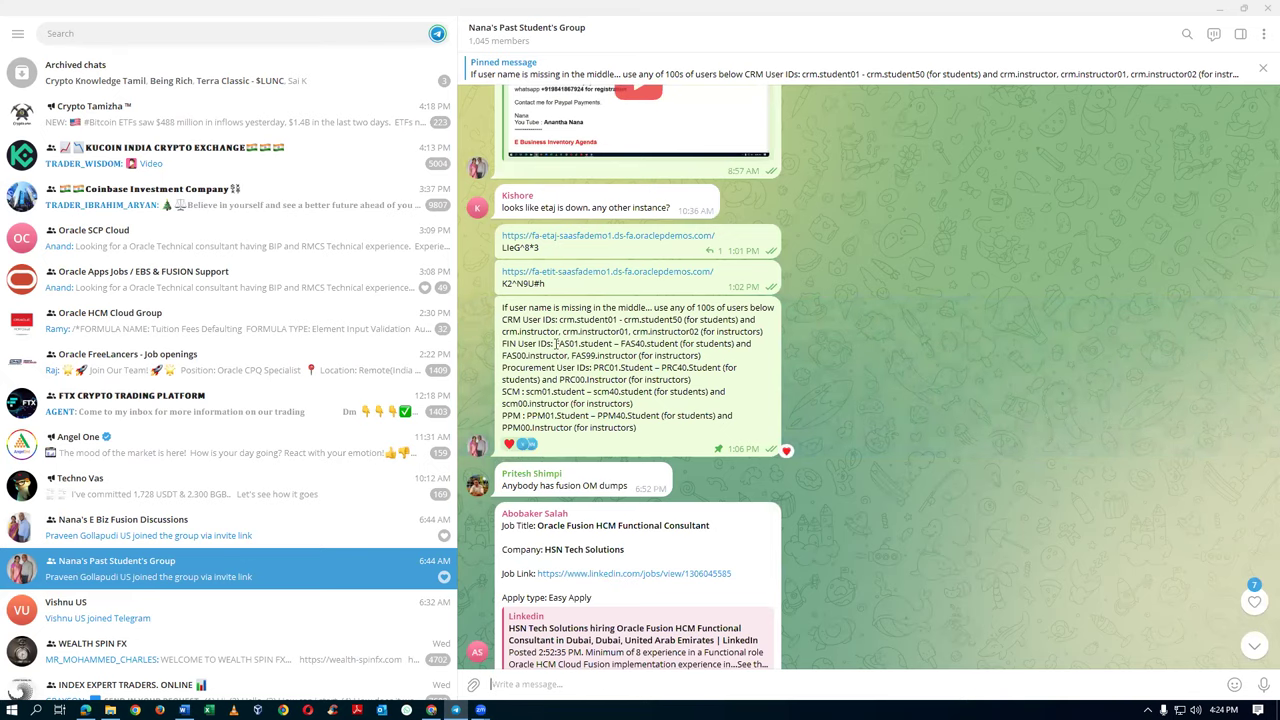
left_click_drag(556, 343, 664, 344)
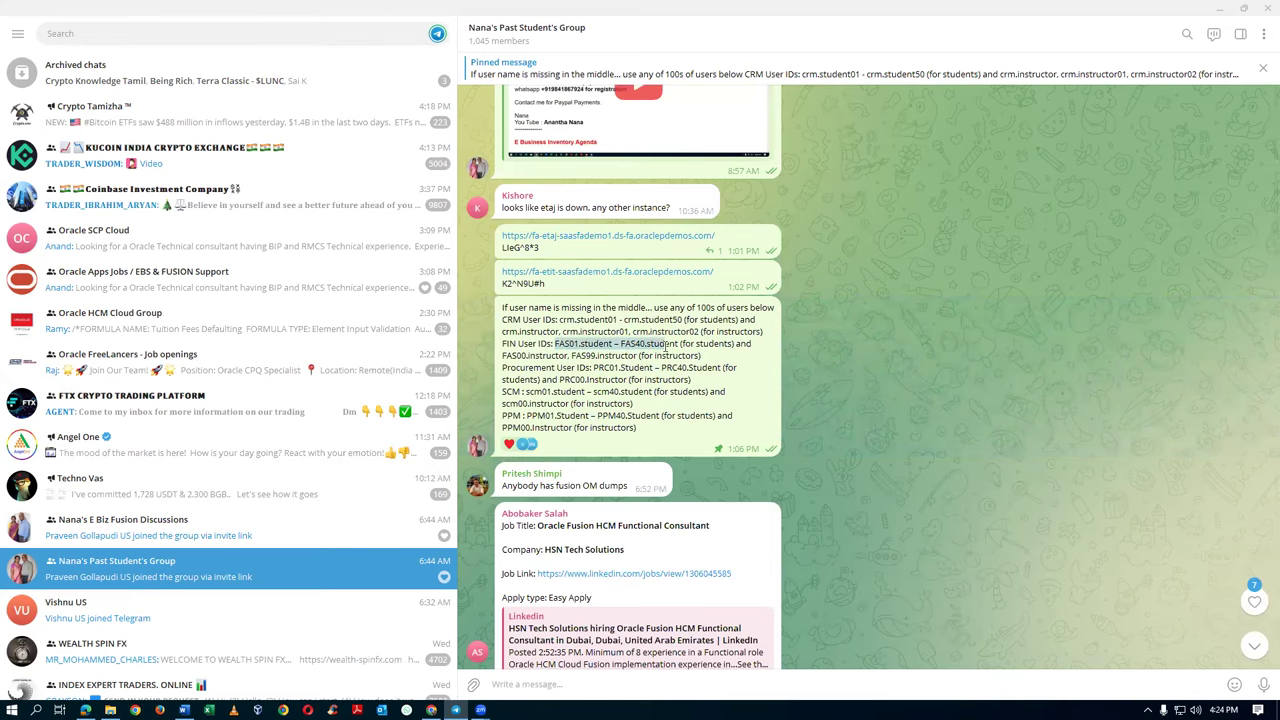
left_click(541, 385)
left_click_drag(594, 367, 720, 368)
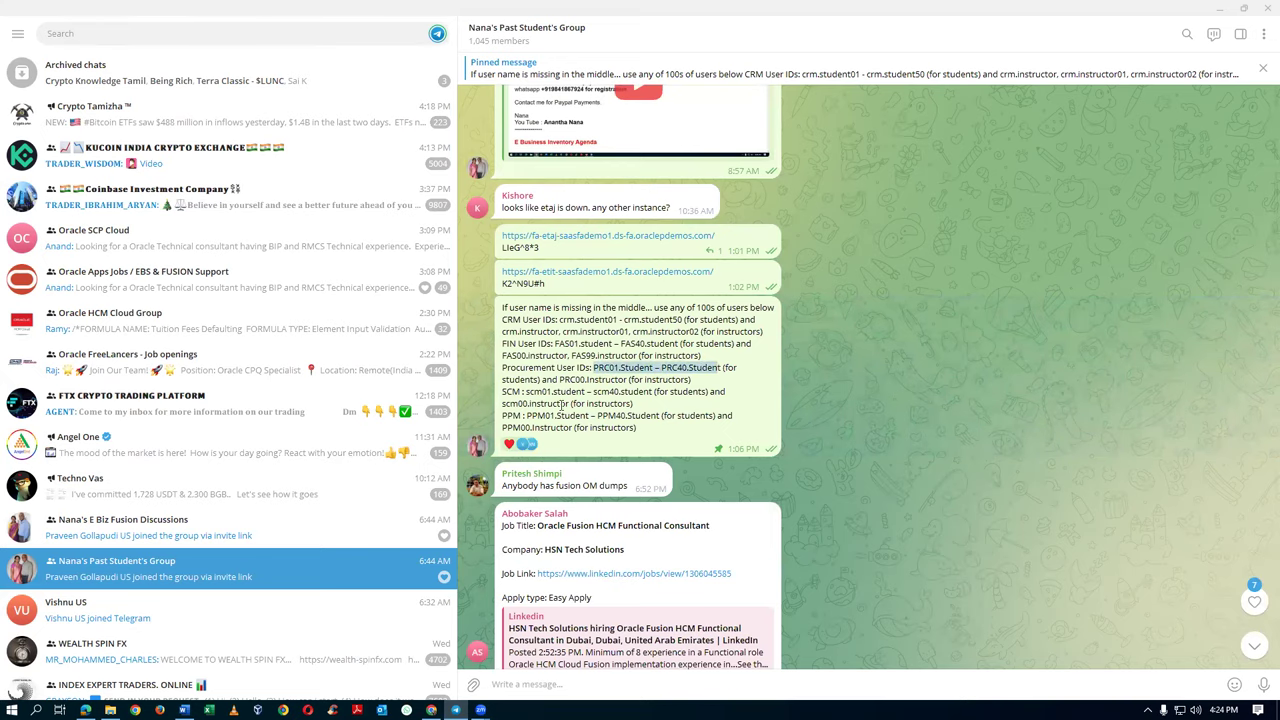
left_click_drag(527, 393, 652, 393)
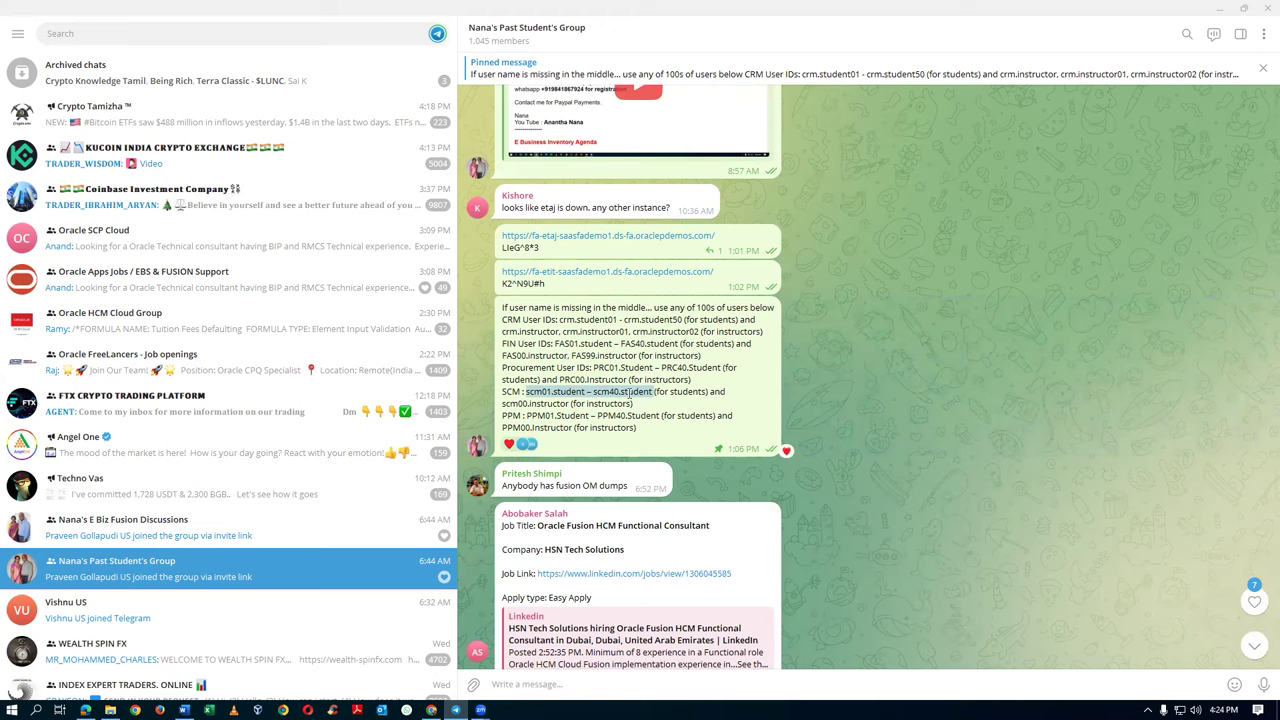
left_click(706, 80)
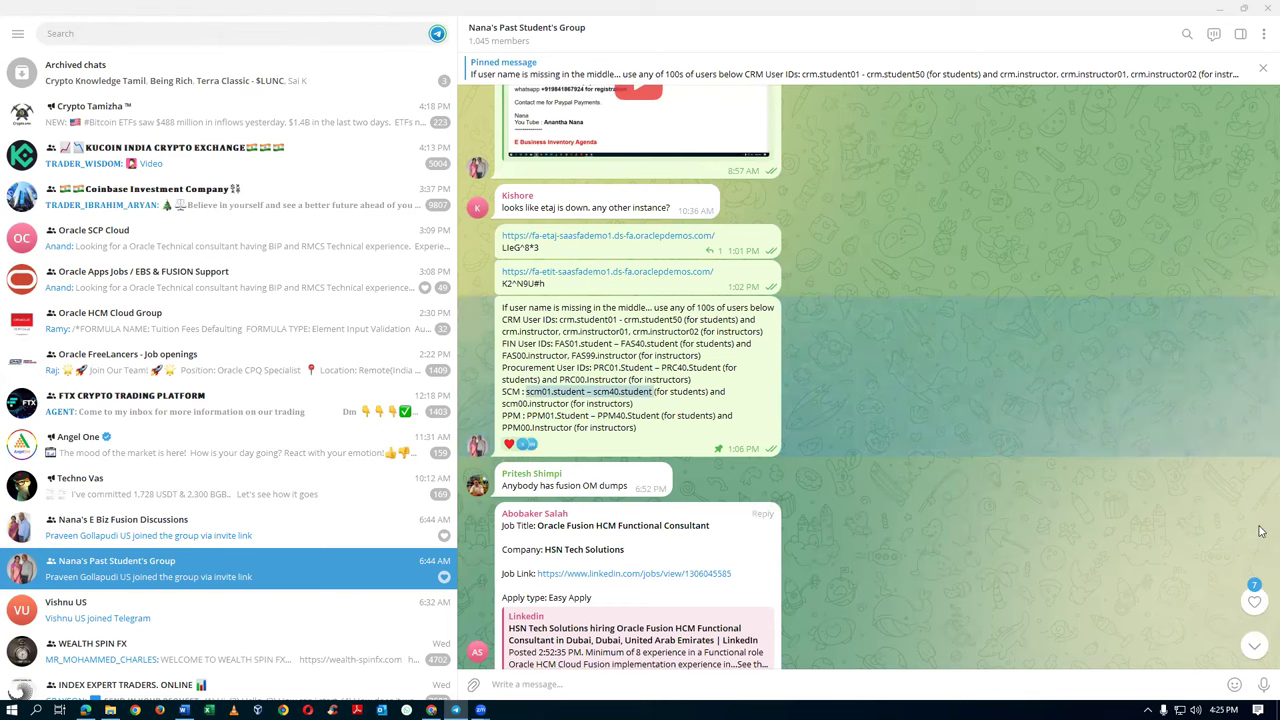
left_click(1254, 645)
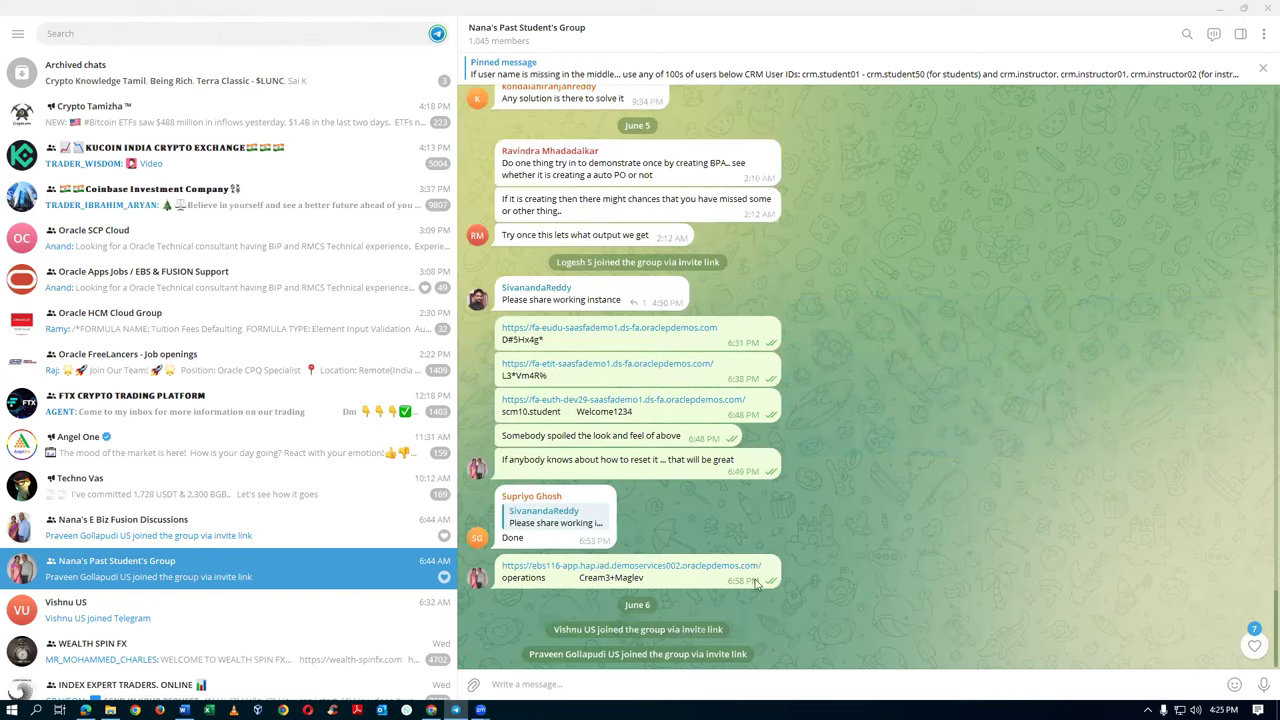
Copy the fa-eudu-saasfademo1 instance link from the group chat.
double_click(528, 342)
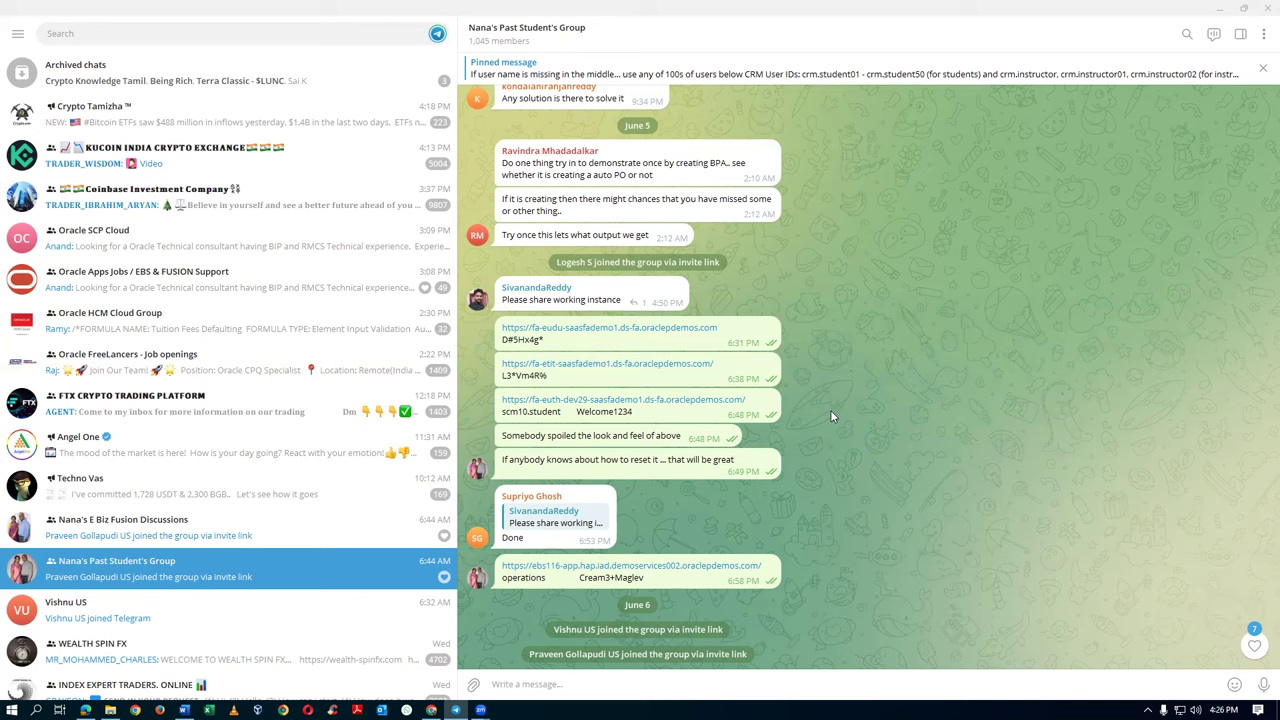
right_click(627, 335)
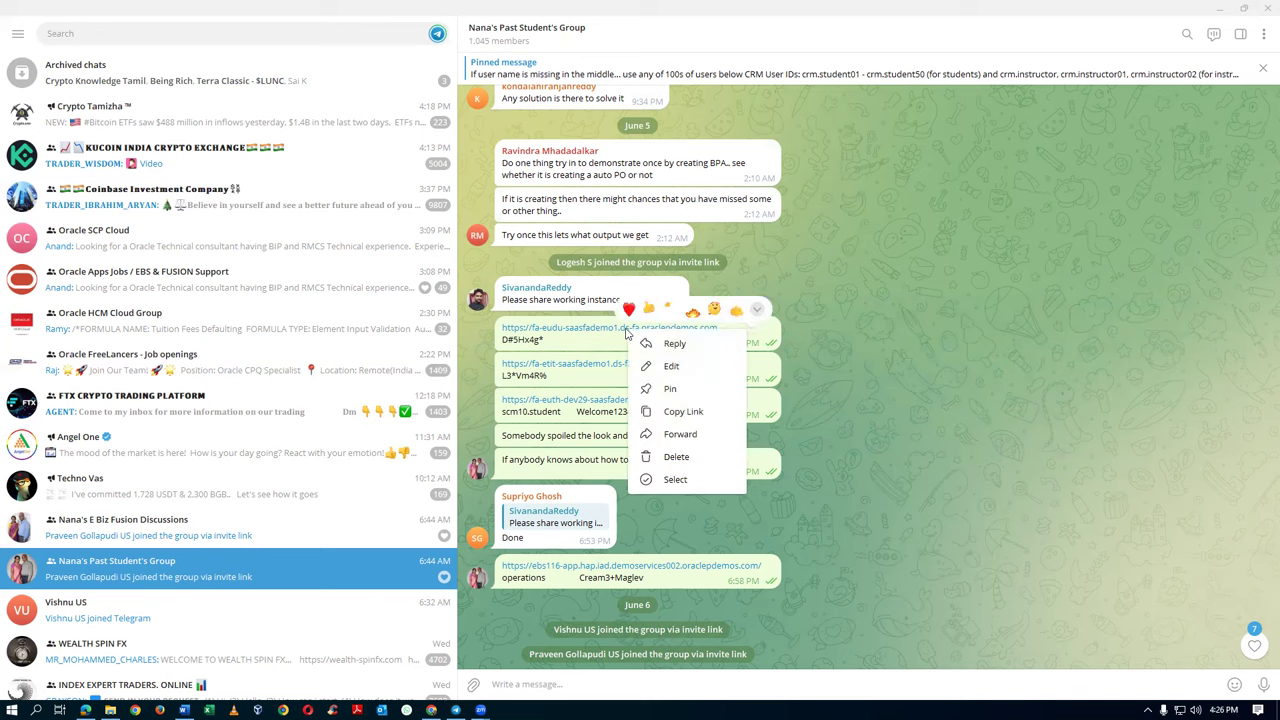
left_click(683, 412)
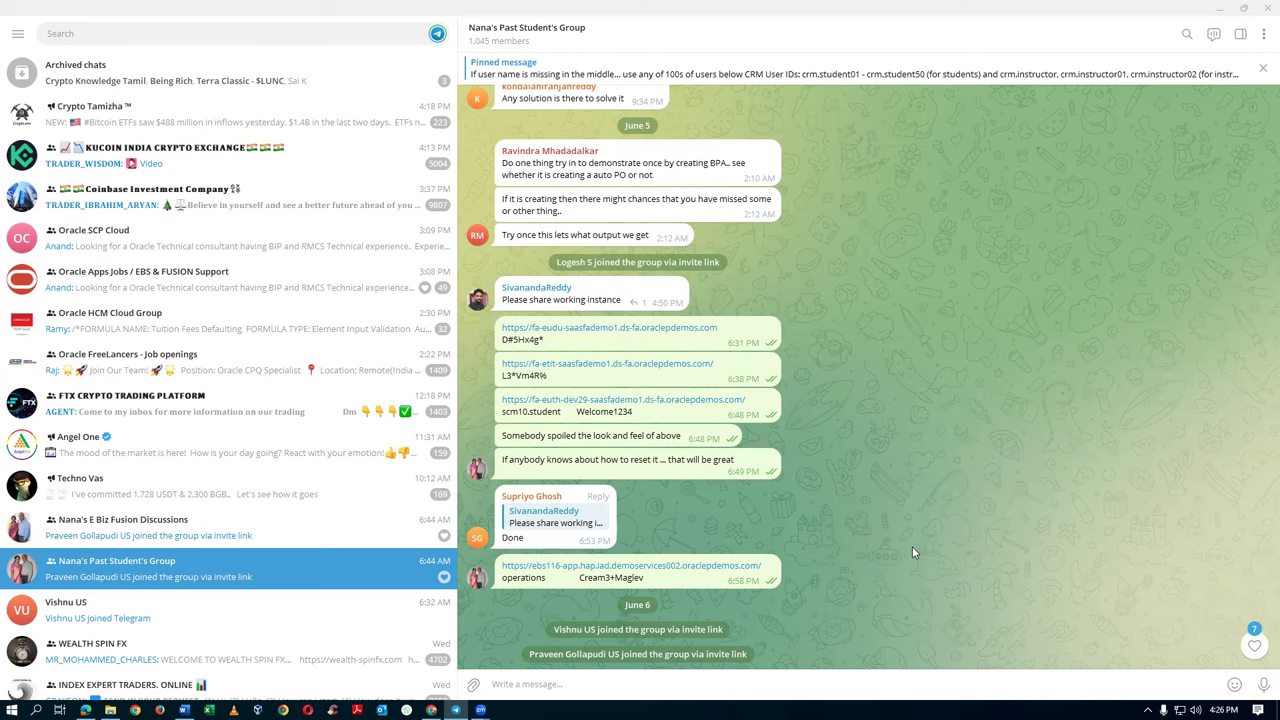
Switch to Chrome and load the copied instance address in the new tab.
left_click(1219, 9)
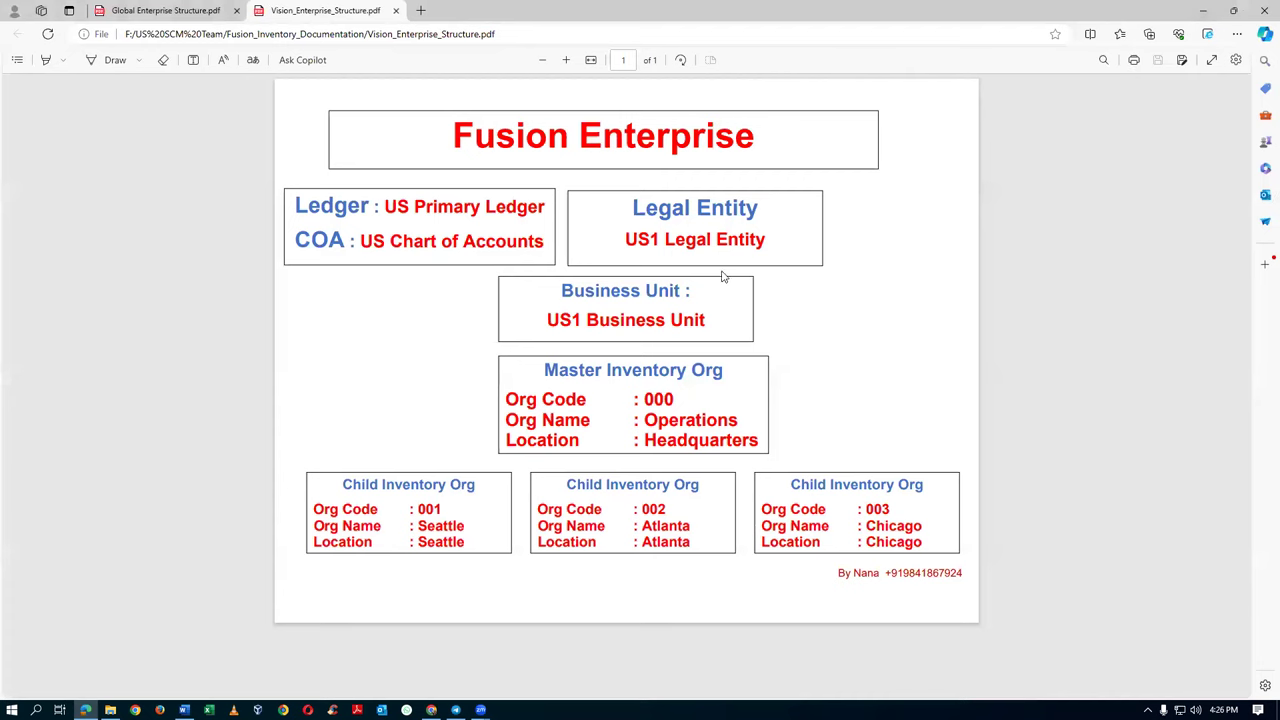
key("alt+Tab")
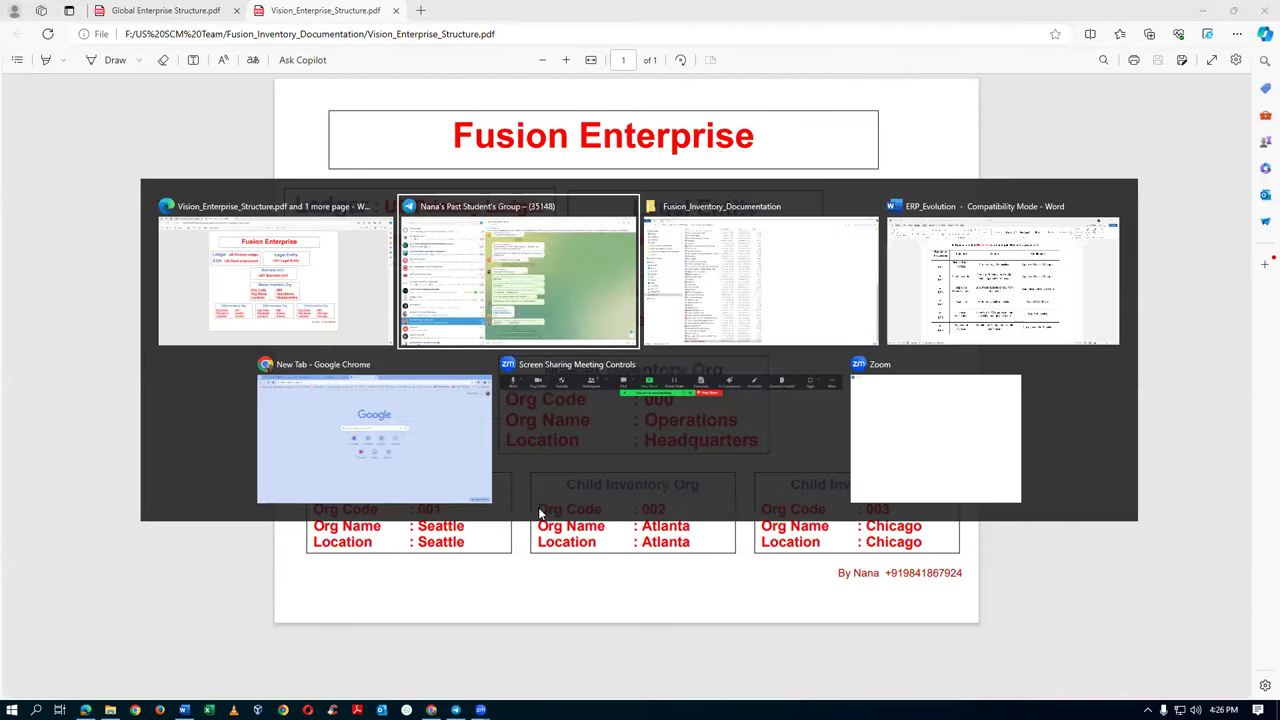
key("Tab")
key("Tab")
key("Tab")
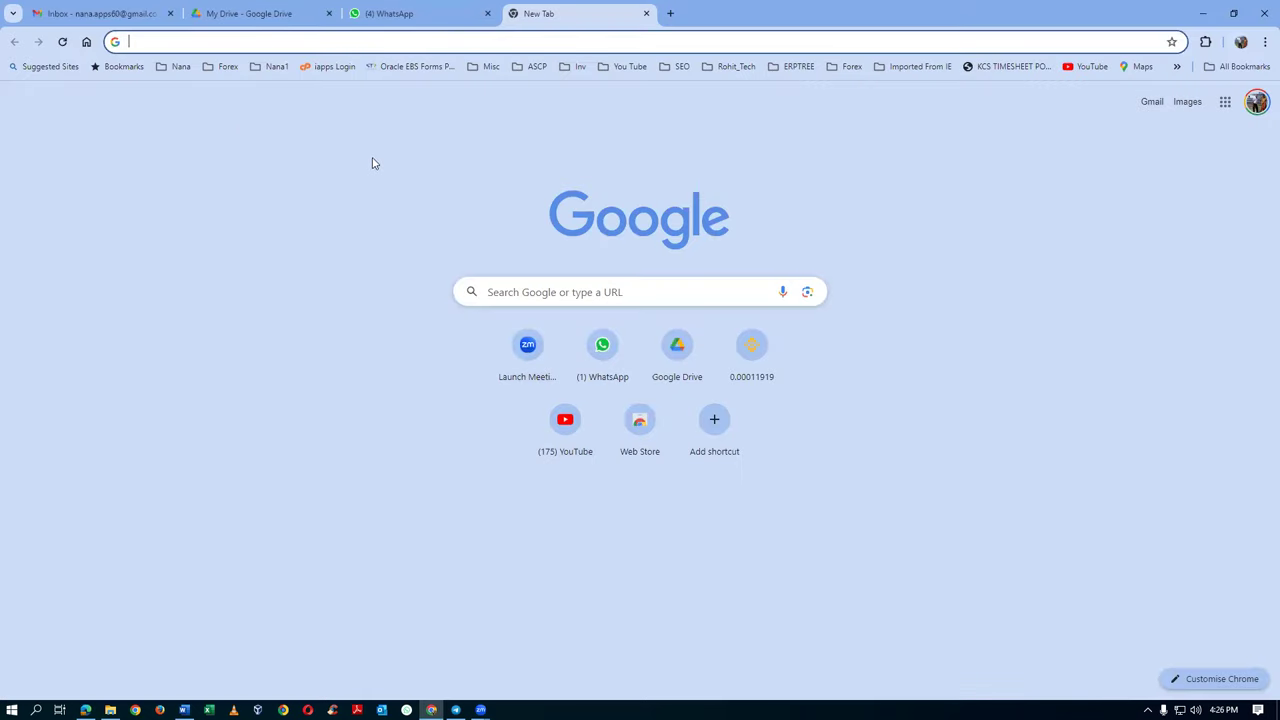
key("ctrl+v")
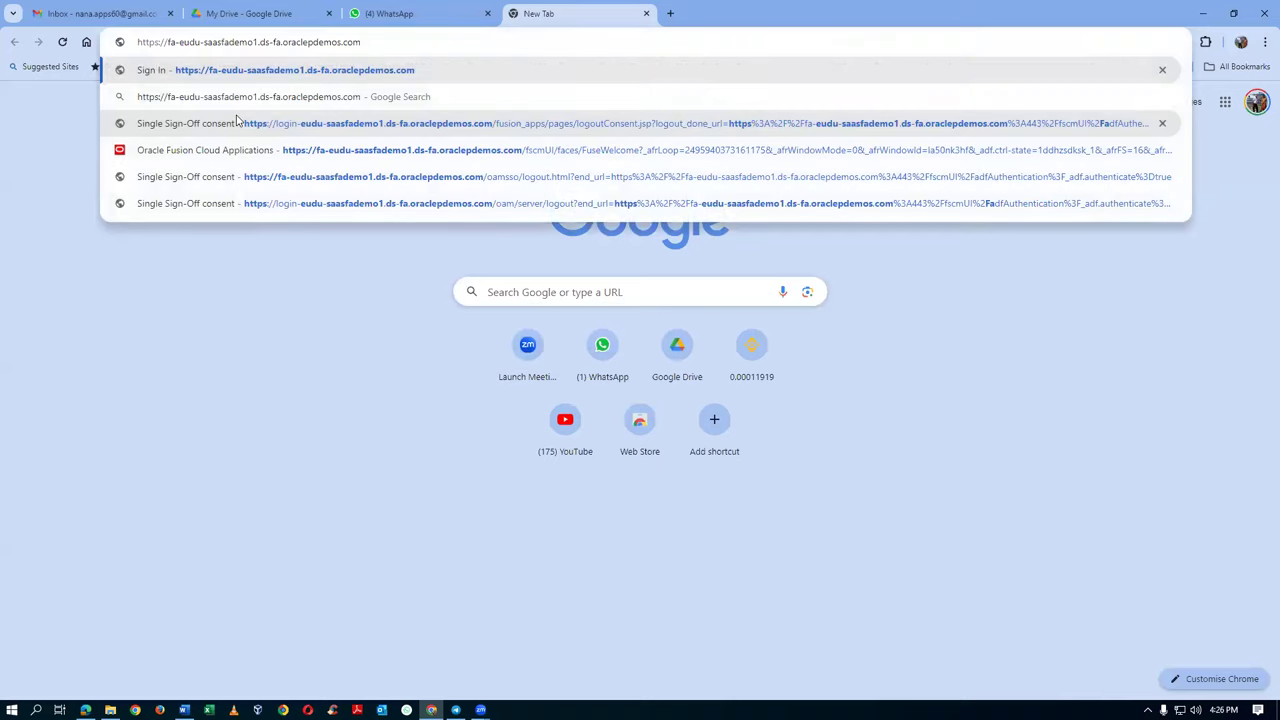
key("Return")
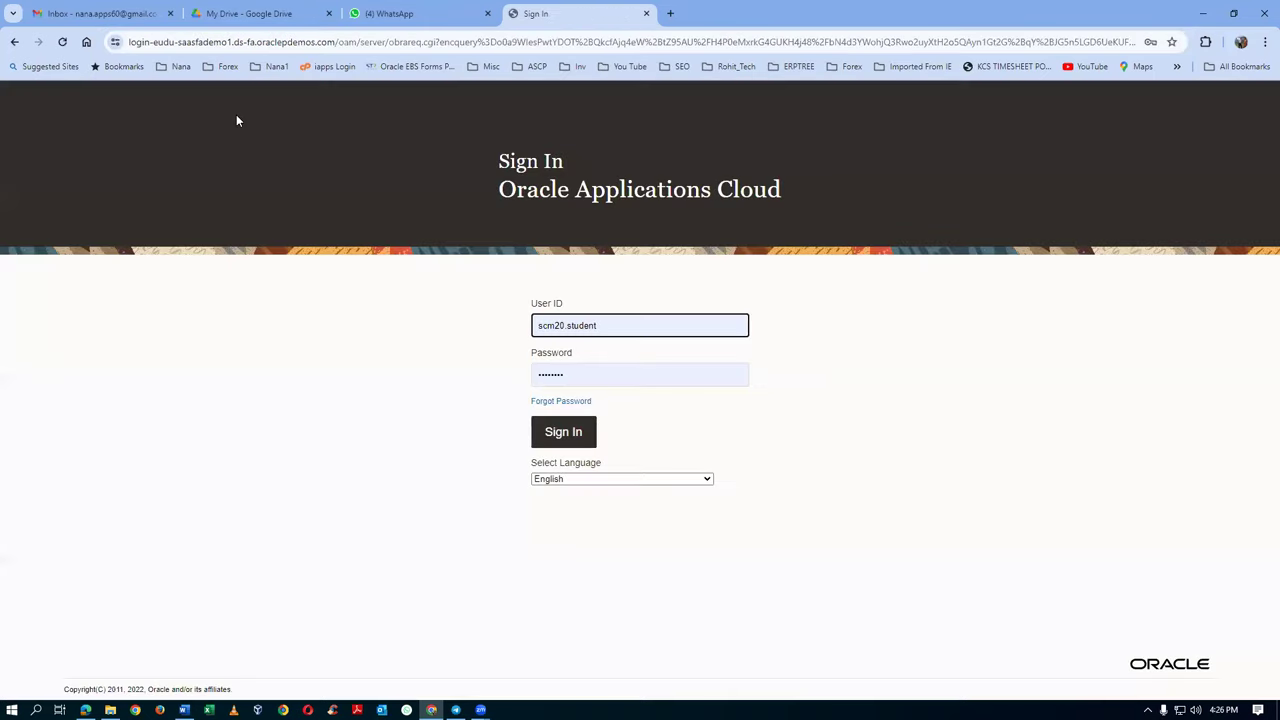
Clear the prefilled User ID on the Oracle Applications Cloud sign-in page.
double_click(626, 326)
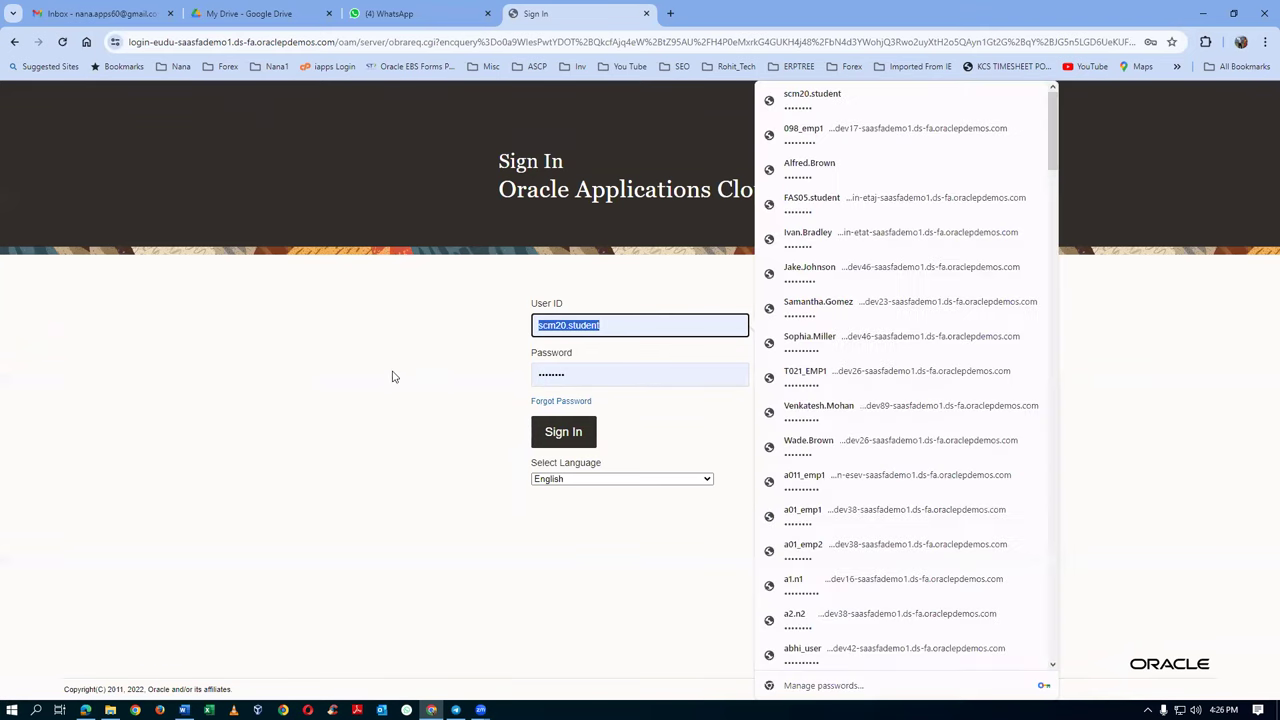
key("BackSpace")
left_click(309, 432)
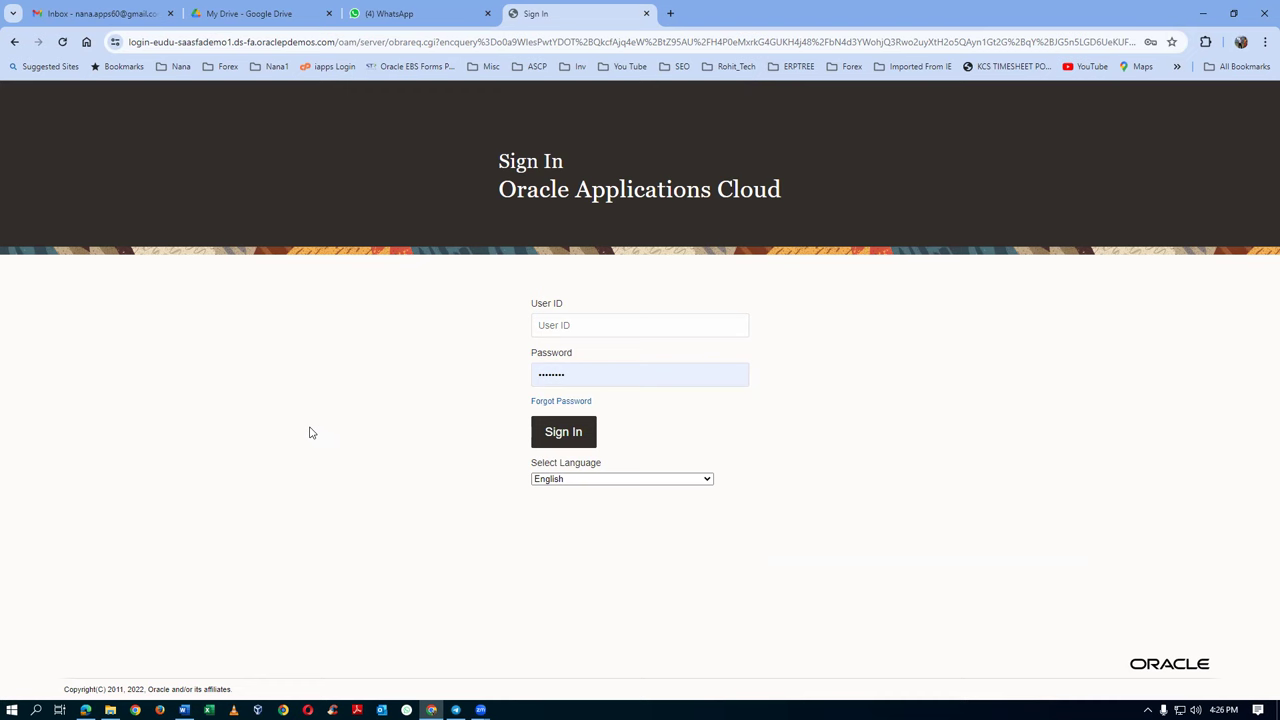
Check the fa-eudu instance message in the Telegram group and return to the sign-in page in Chrome.
key("alt+Tab")
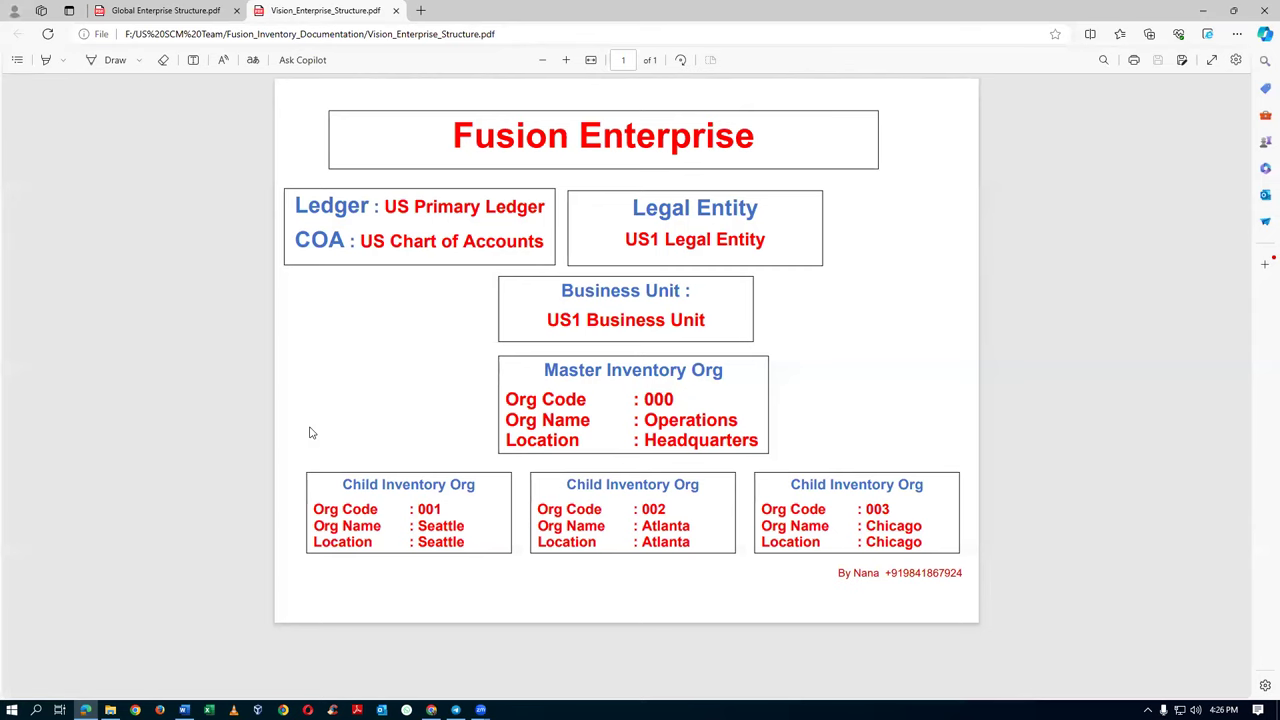
key("alt+Tab")
key("alt+Tab")
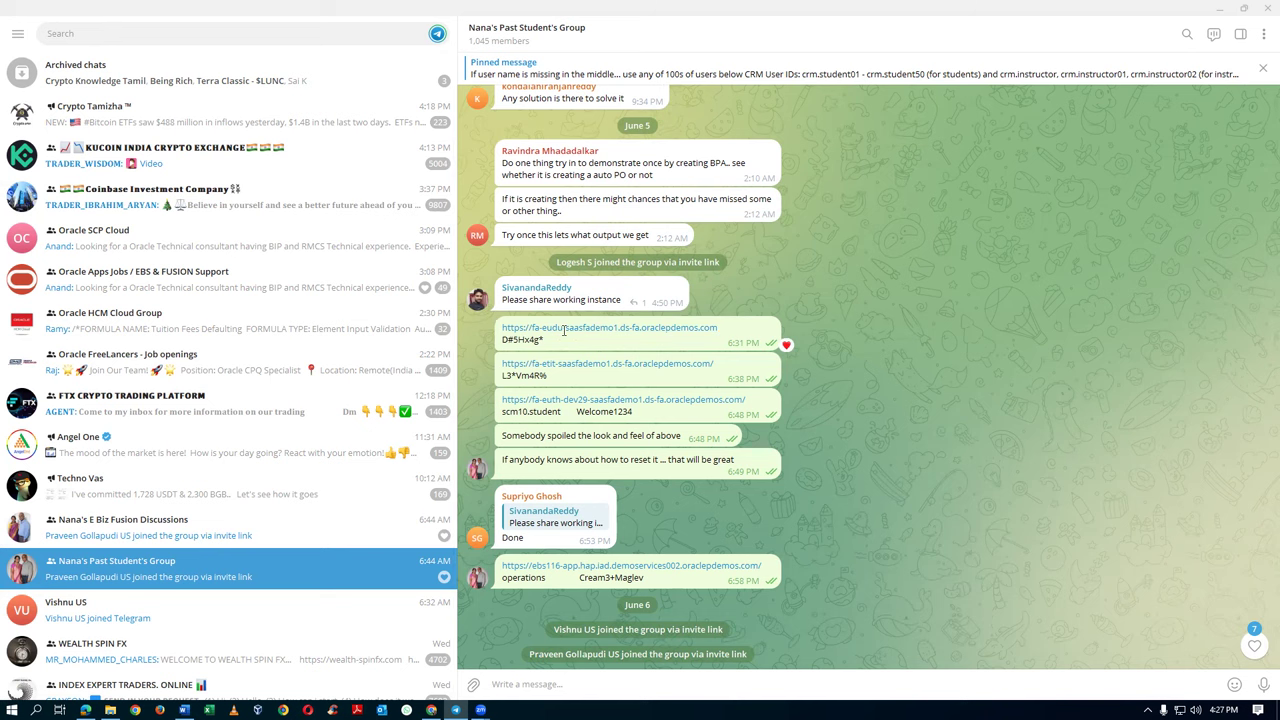
key("alt+Tab")
key("alt+Tab")
key("Tab")
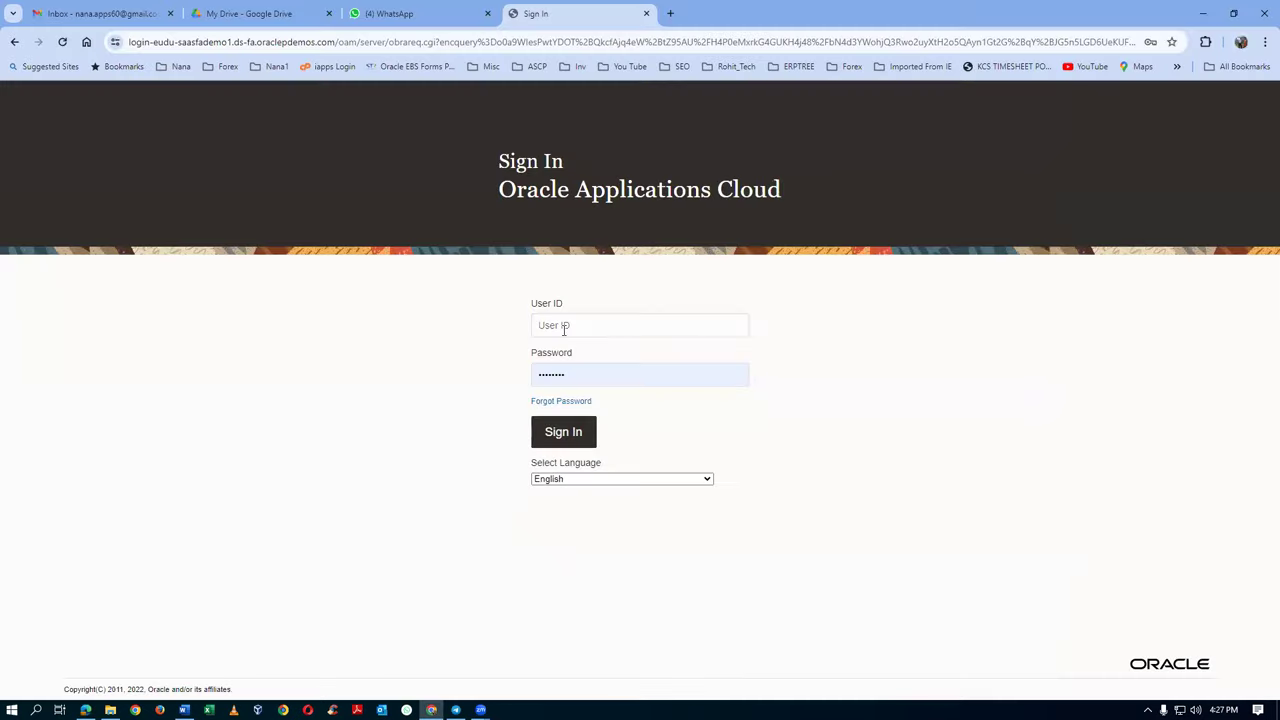
Enter scm20.student as the User ID.
left_click(562, 333)
type("sc")
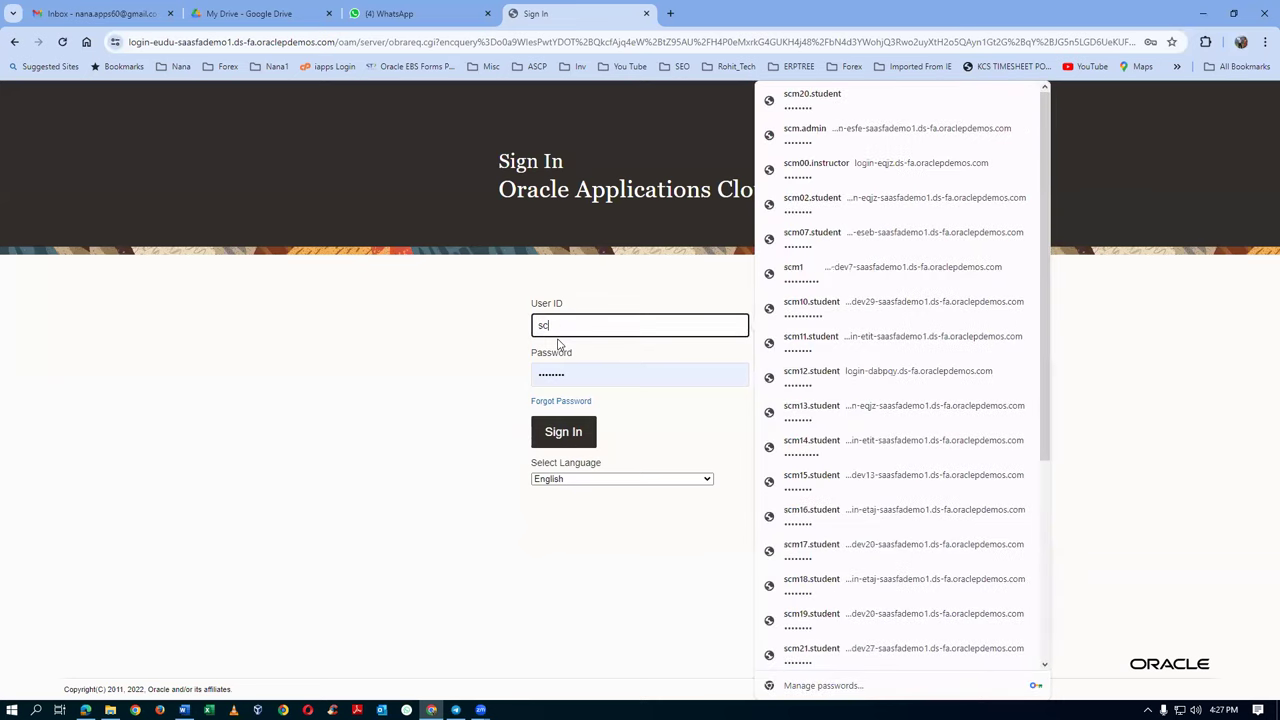
type("m20.student")
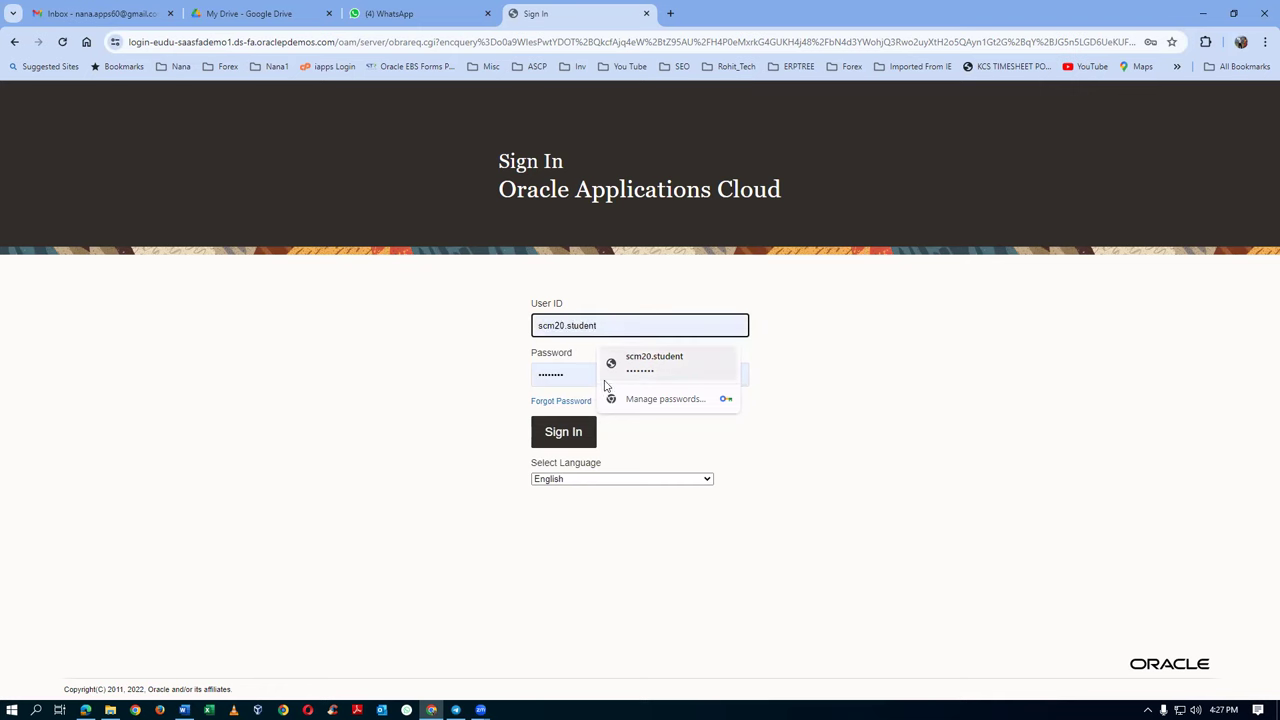
Clear the saved password from the Password field.
left_click(642, 366)
left_click(642, 373)
key("ctrl+a")
key("BackSpace")
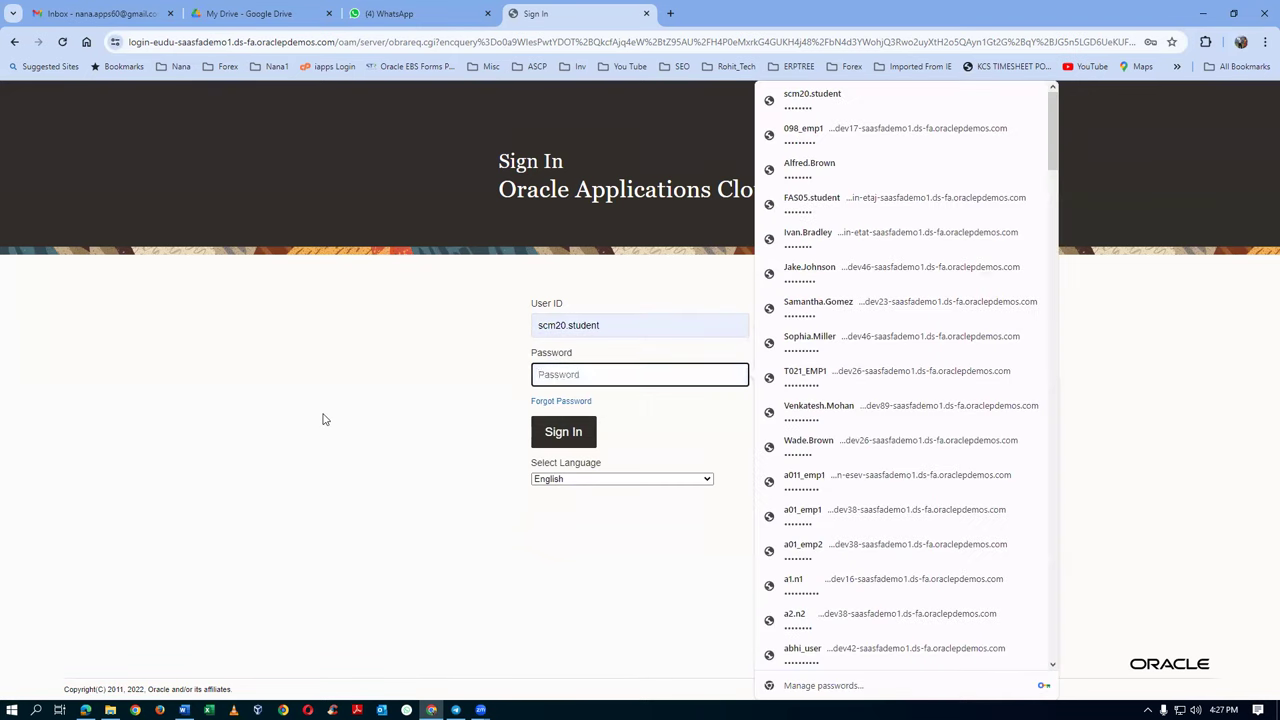
Copy the fa-eudu instance password from the Telegram group into the sign-in page's Password field and sign in.
key("alt+Tab")
key("alt+Tab")
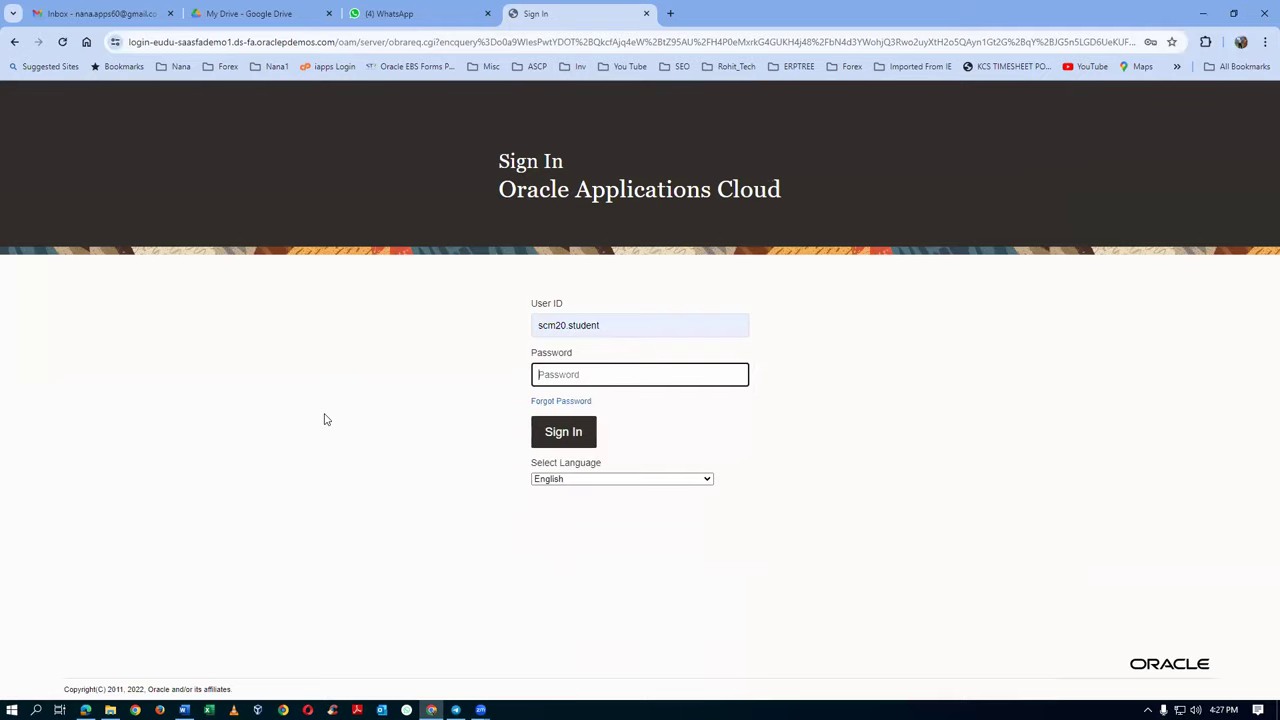
key("alt+Tab")
key("alt+Tab")
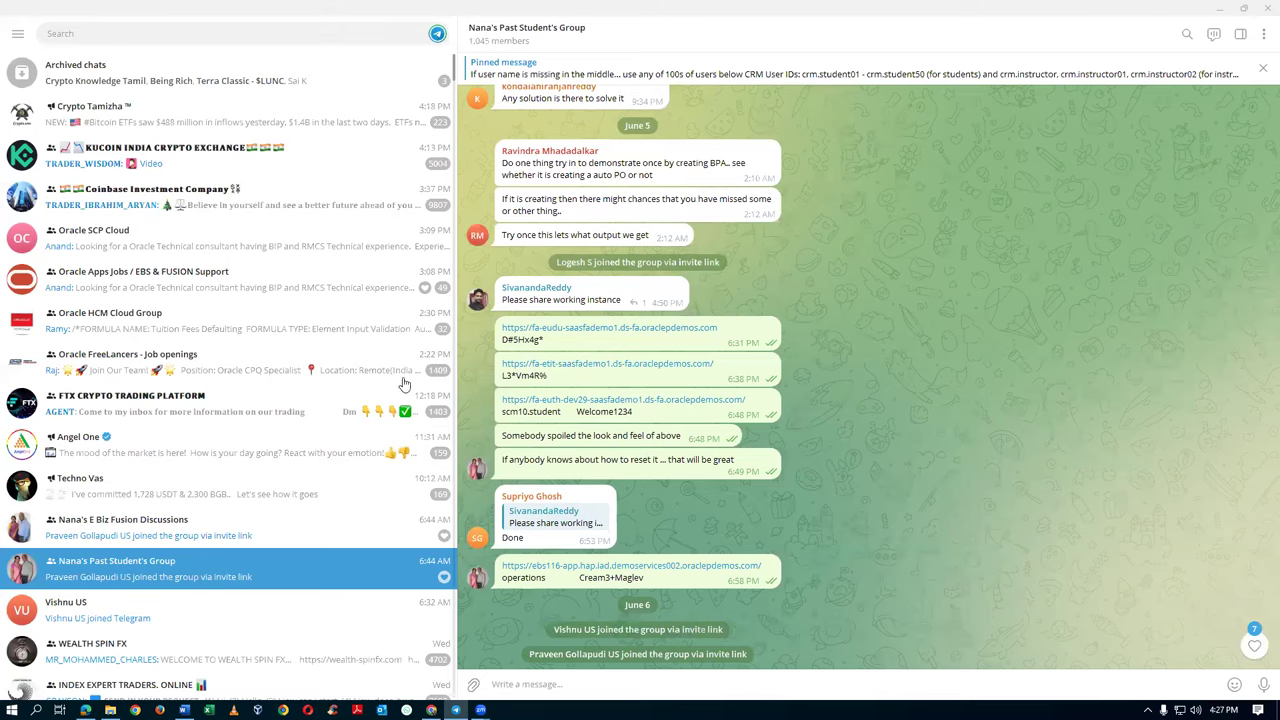
left_click_drag(501, 340, 549, 342)
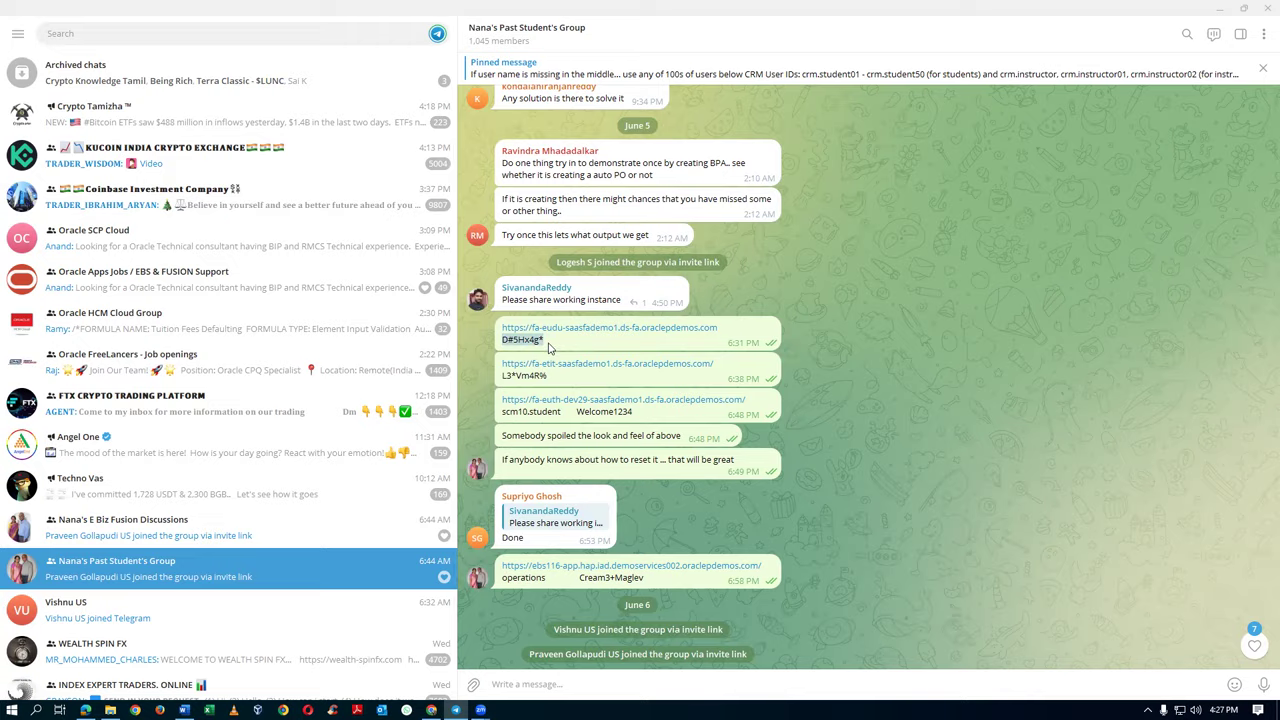
key("alt+Tab")
key("ctrl+v")
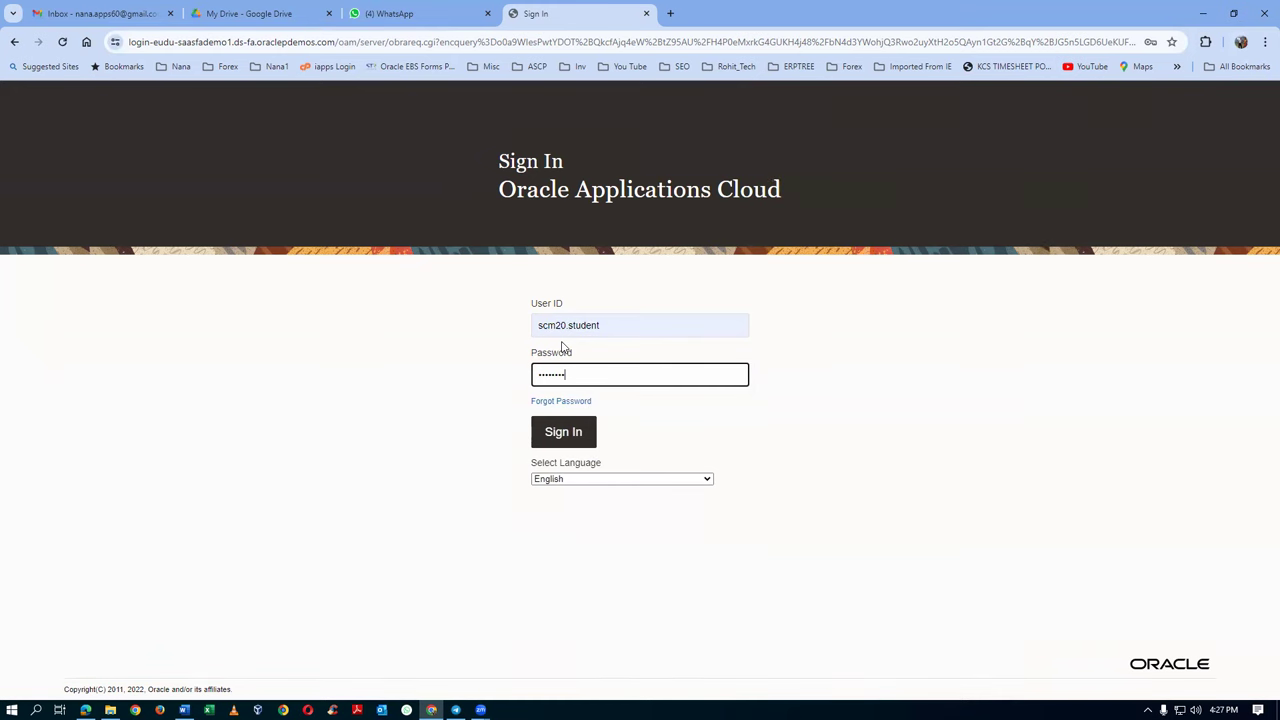
left_click(561, 439)
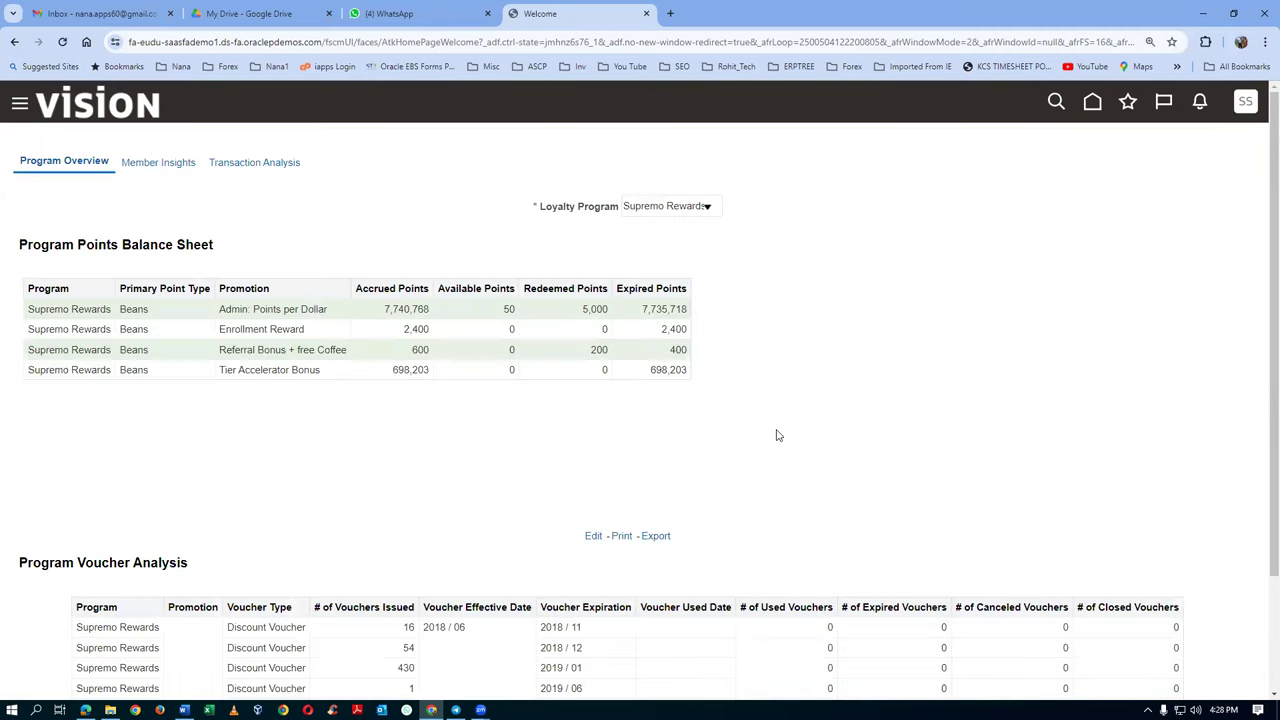
Review the Master Inventory Org's Location entry in Vision_Enterprise_Structure.pdf in Edge.
key("alt+Tab")
key("alt+Tab")
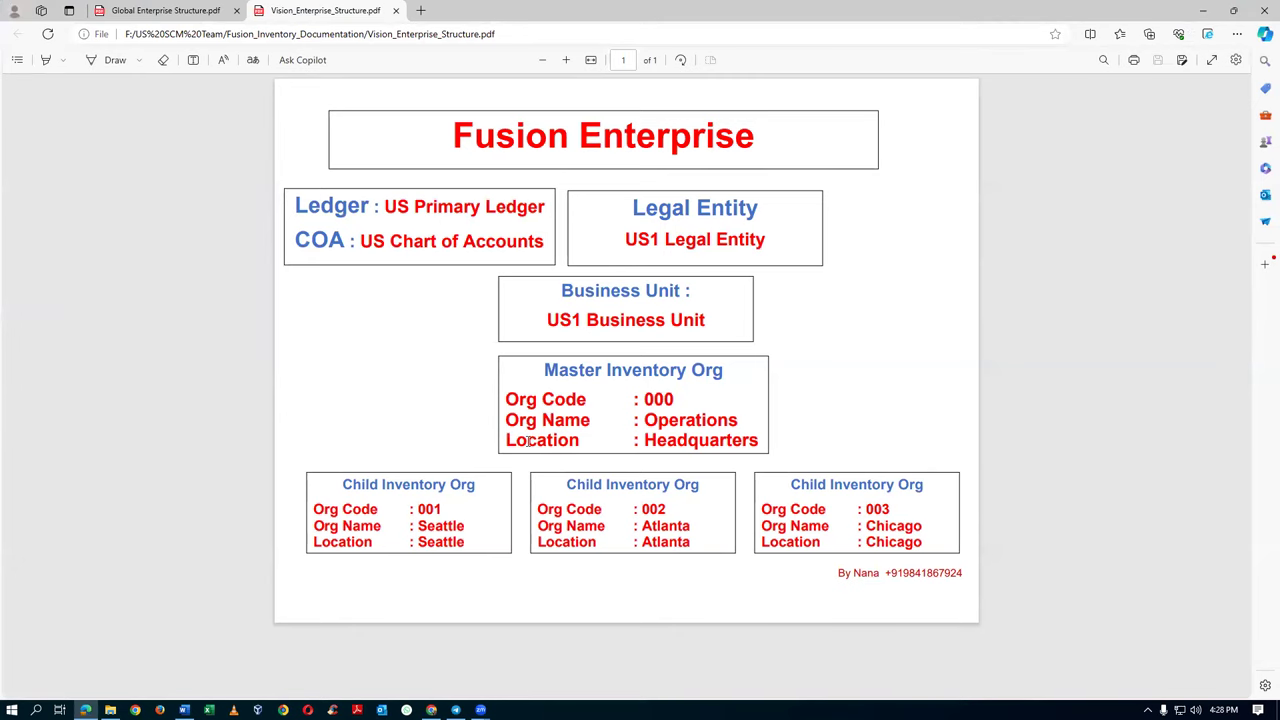
left_click_drag(506, 441, 574, 441)
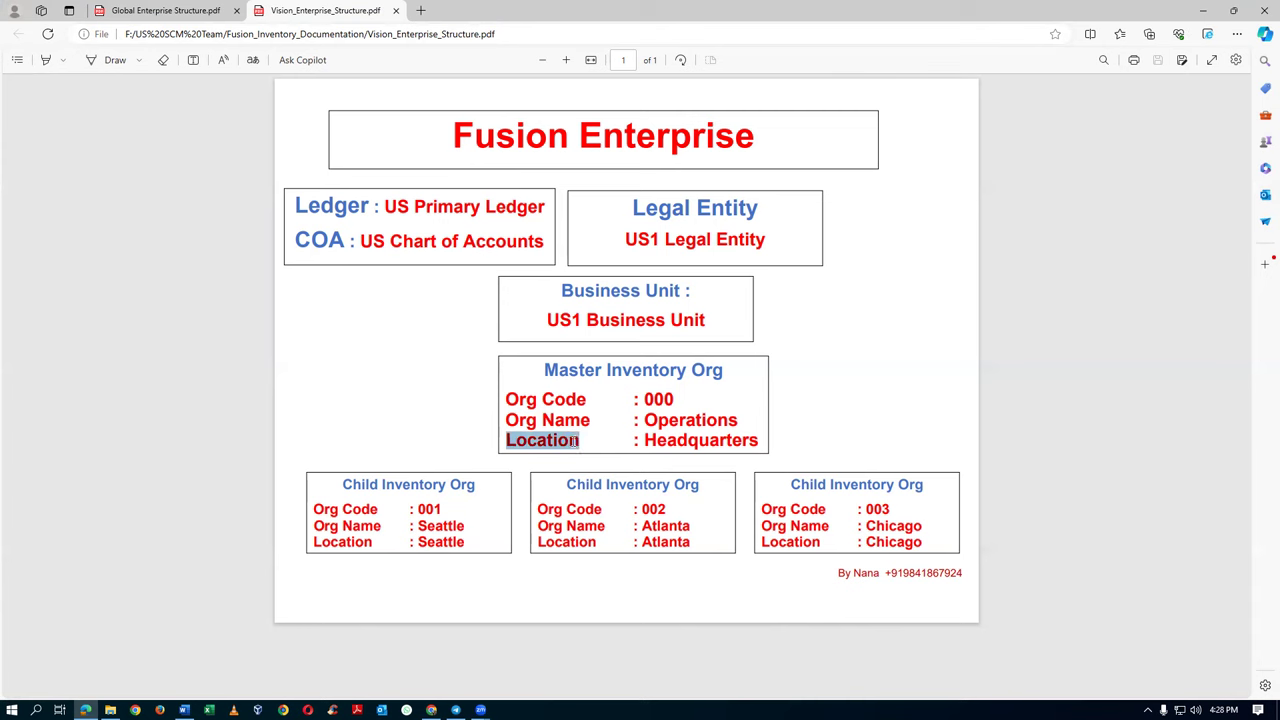
left_click(594, 414)
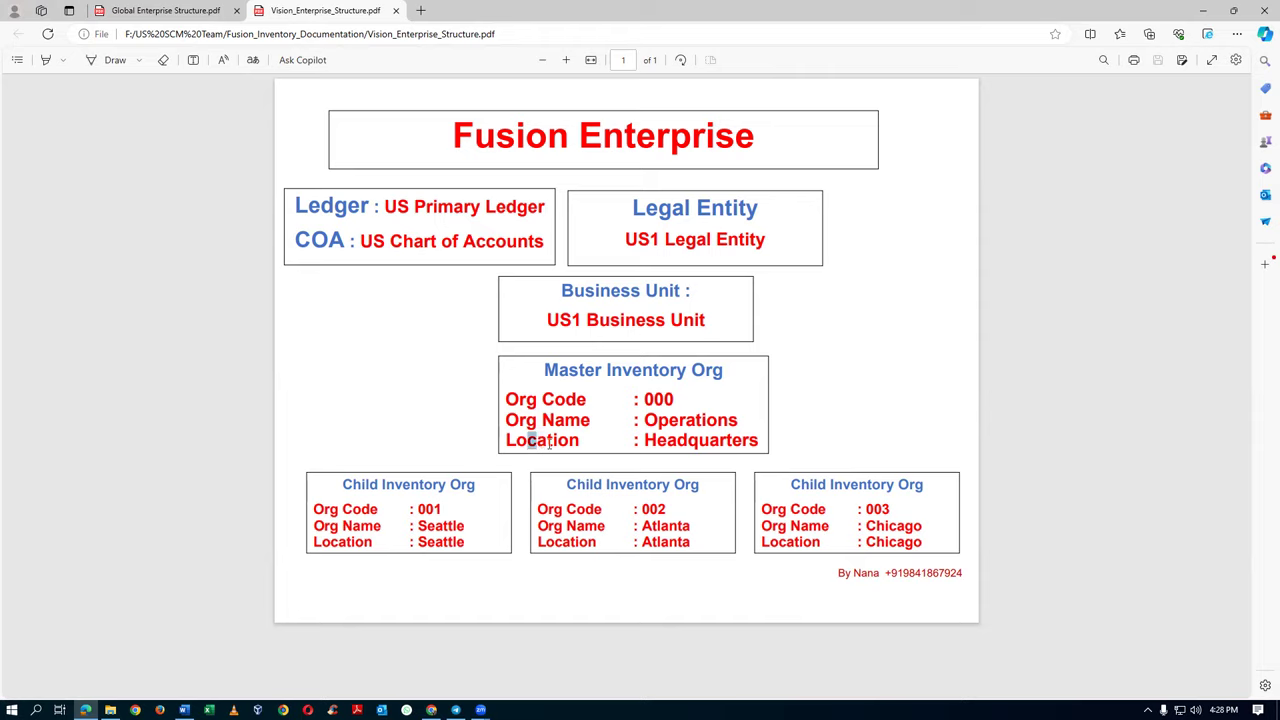
Return to Chrome, open Setup and Maintenance from the Oracle home page, and show its list of tasks.
key("alt+Tab")
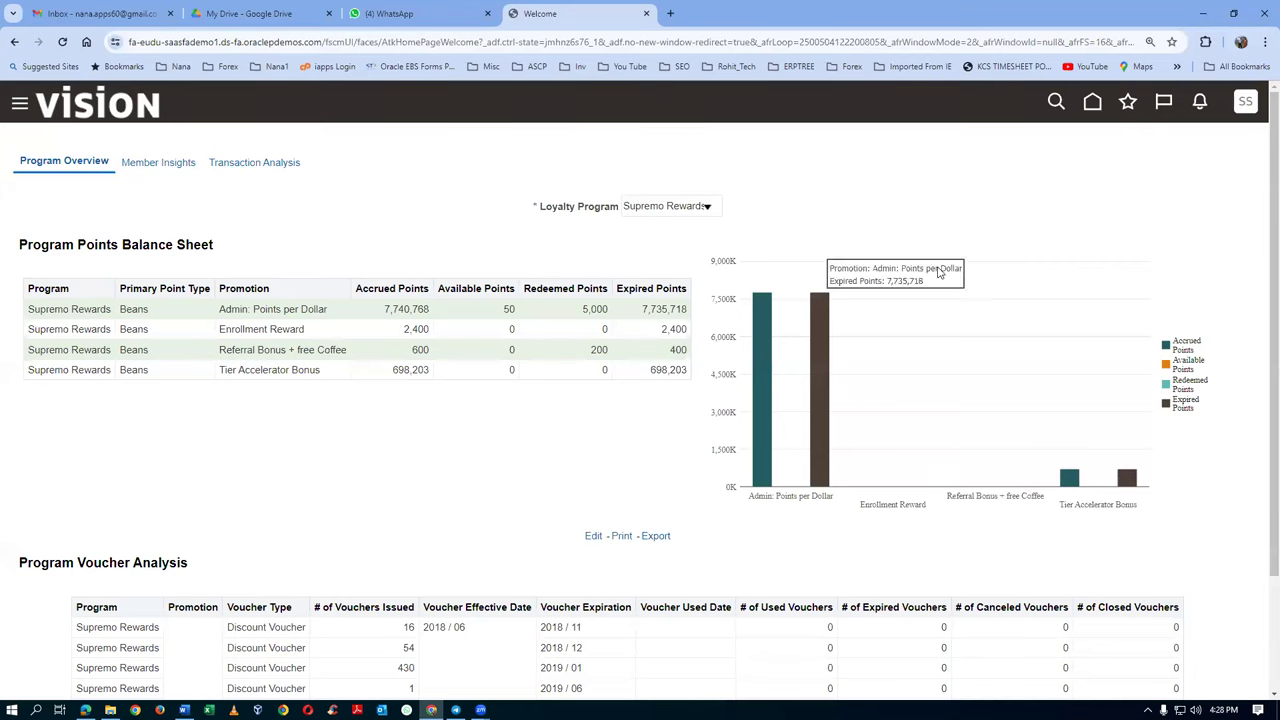
left_click(1093, 104)
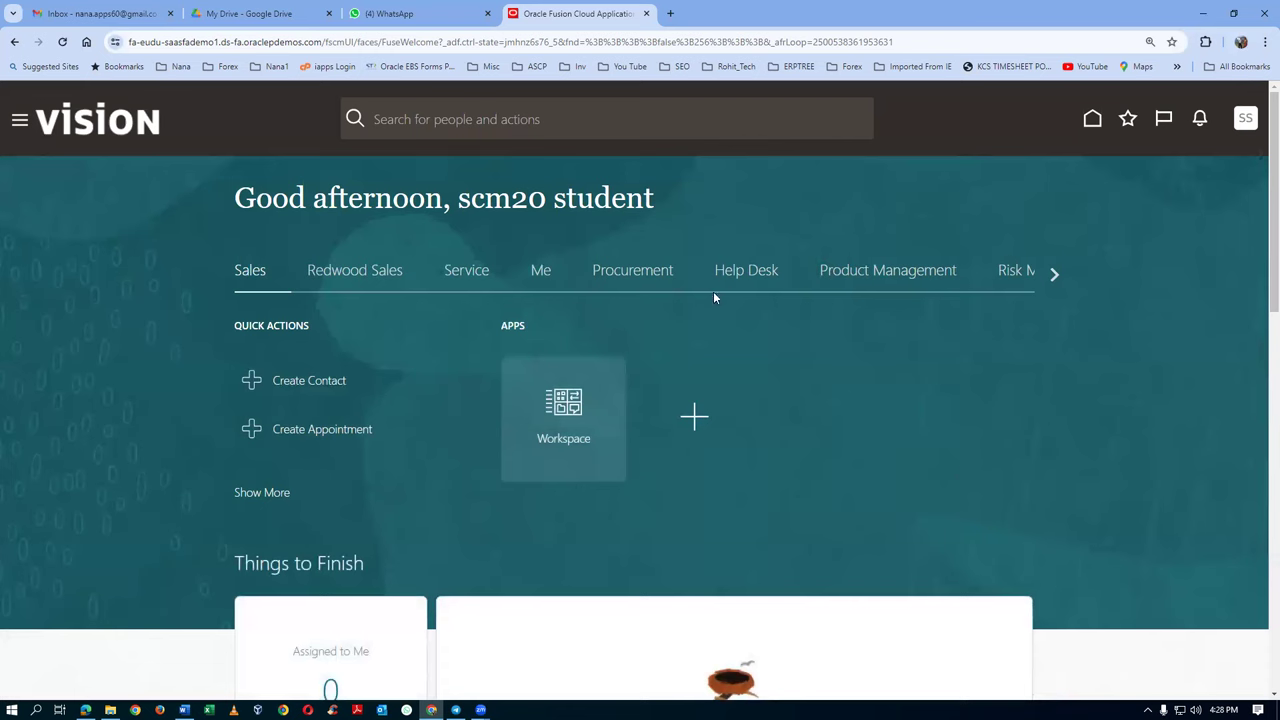
left_click(1245, 120)
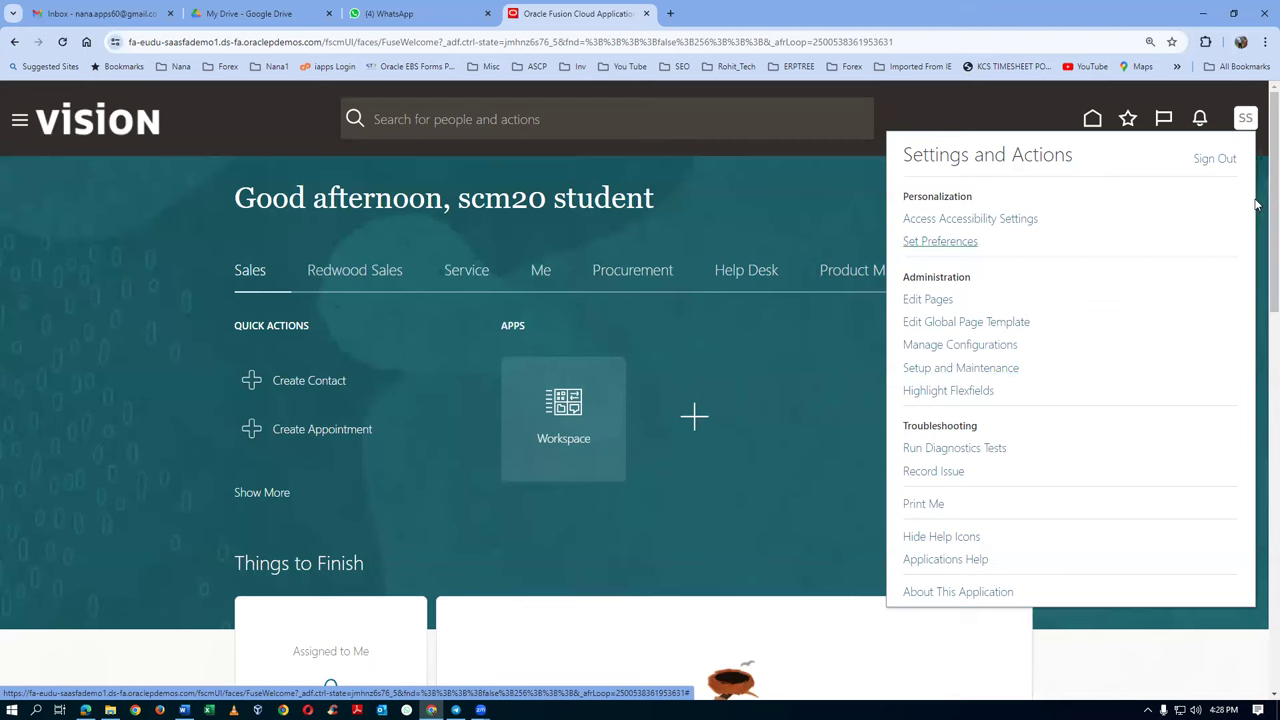
left_click(986, 374)
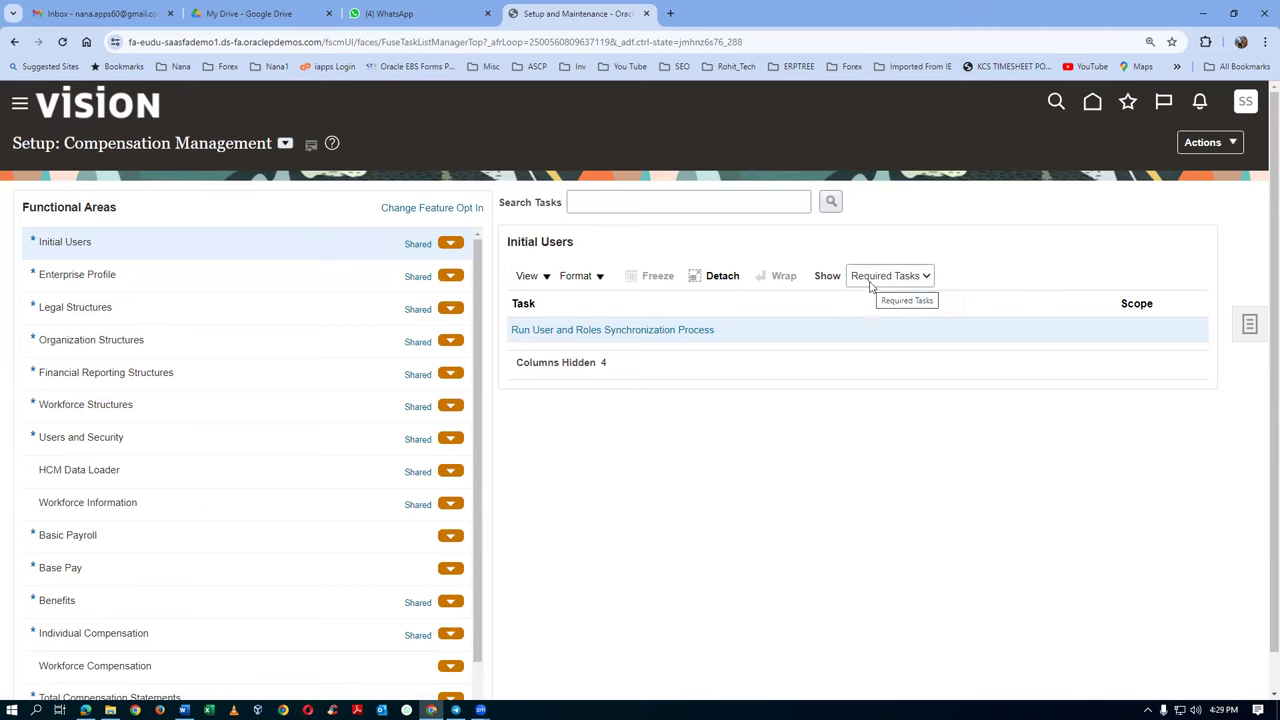
left_click(1250, 325)
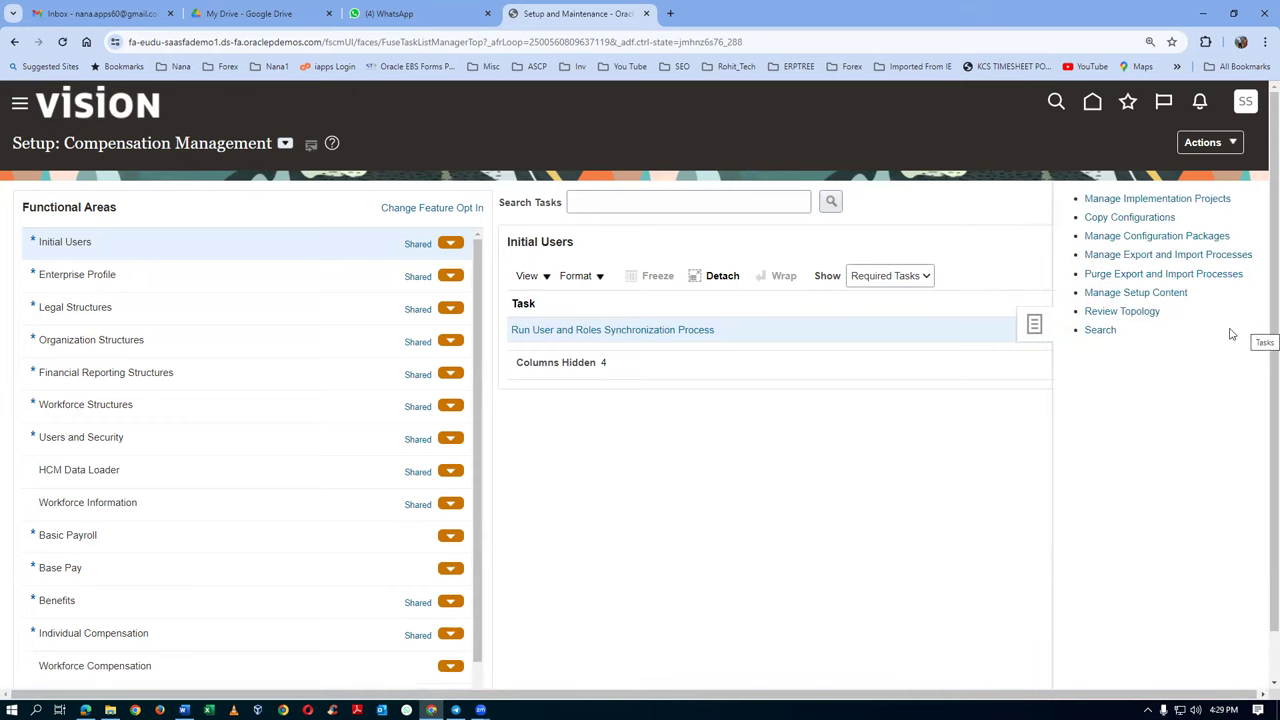
Search the setup tasks for man%locations% and open the Manage Locations task.
left_click(1099, 331)
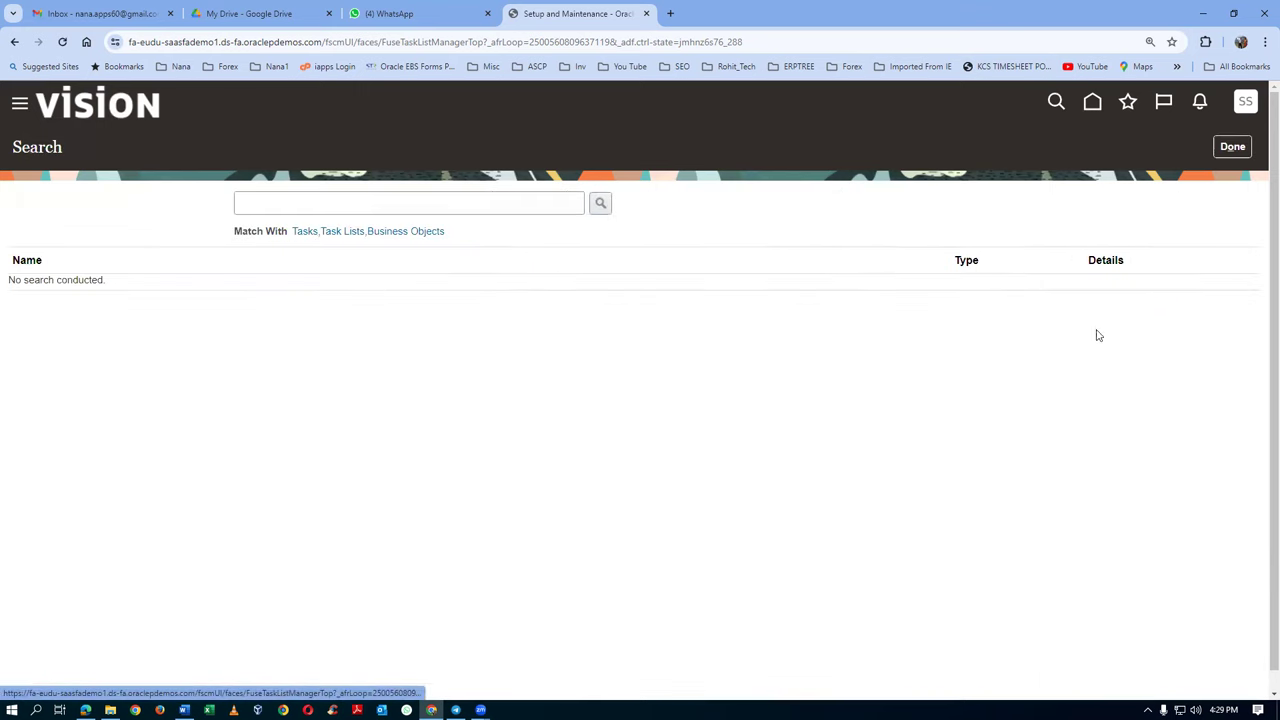
left_click(453, 205)
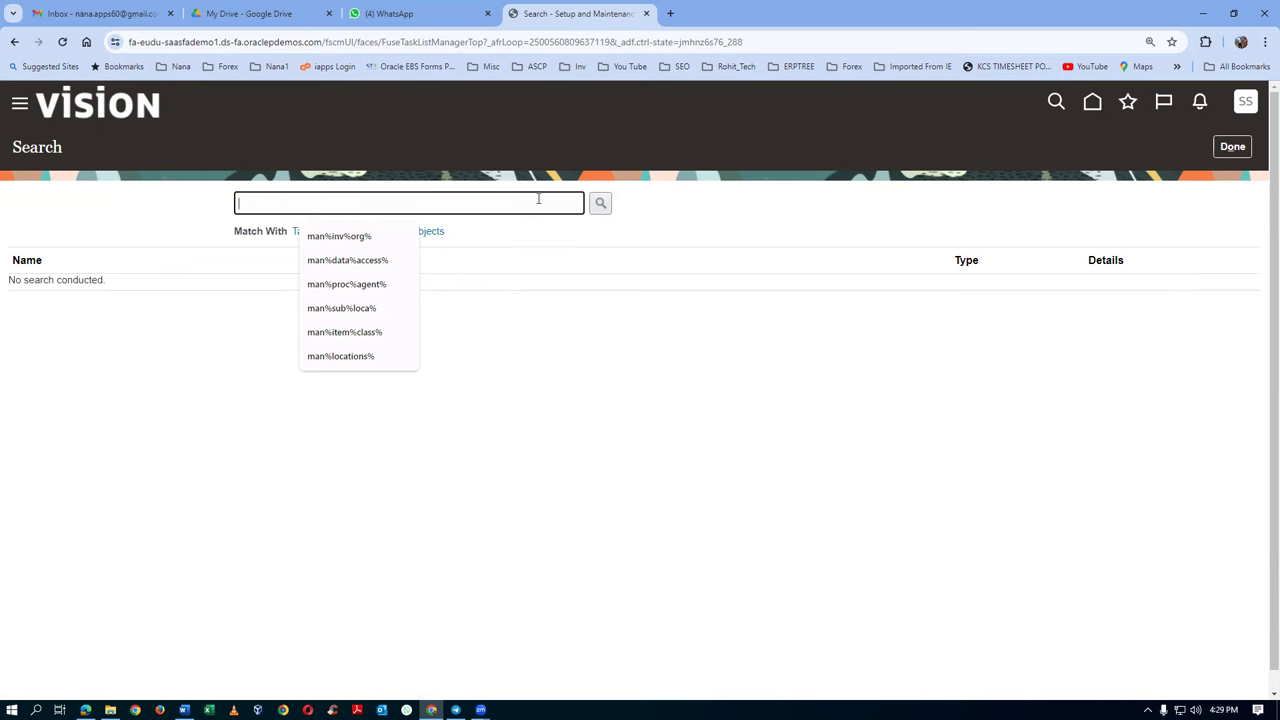
type("man%locati")
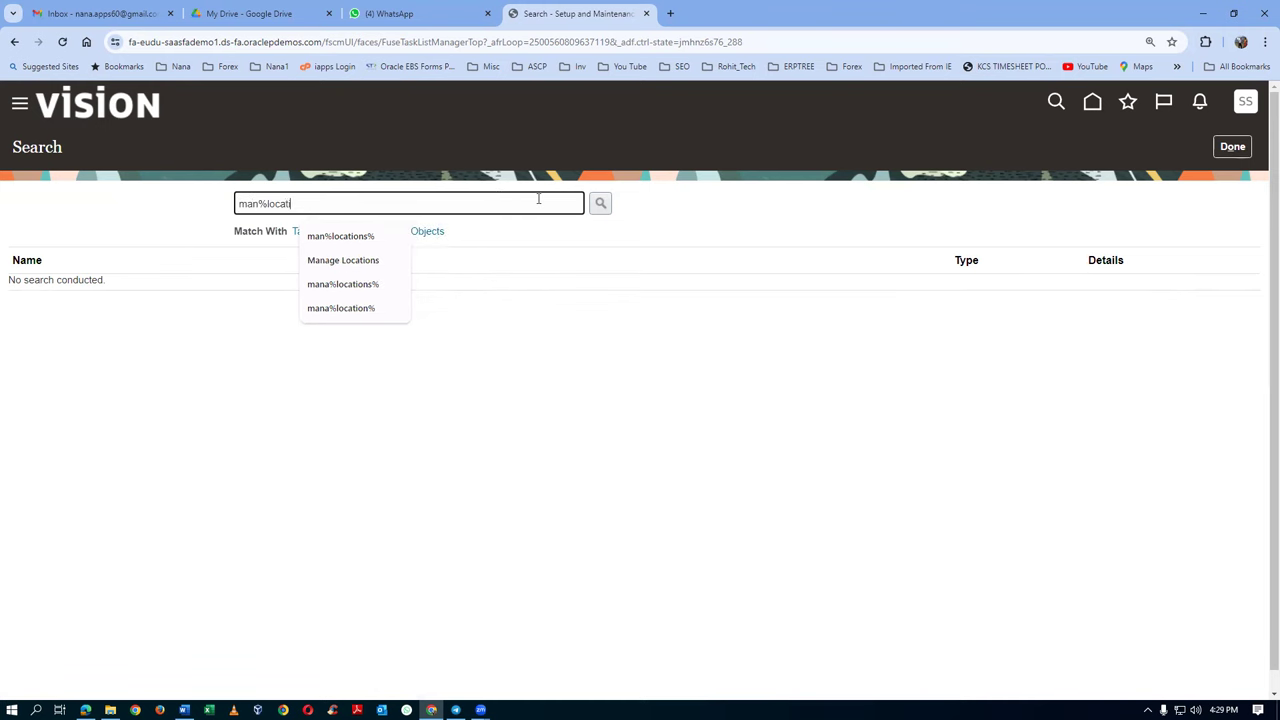
type("ons%")
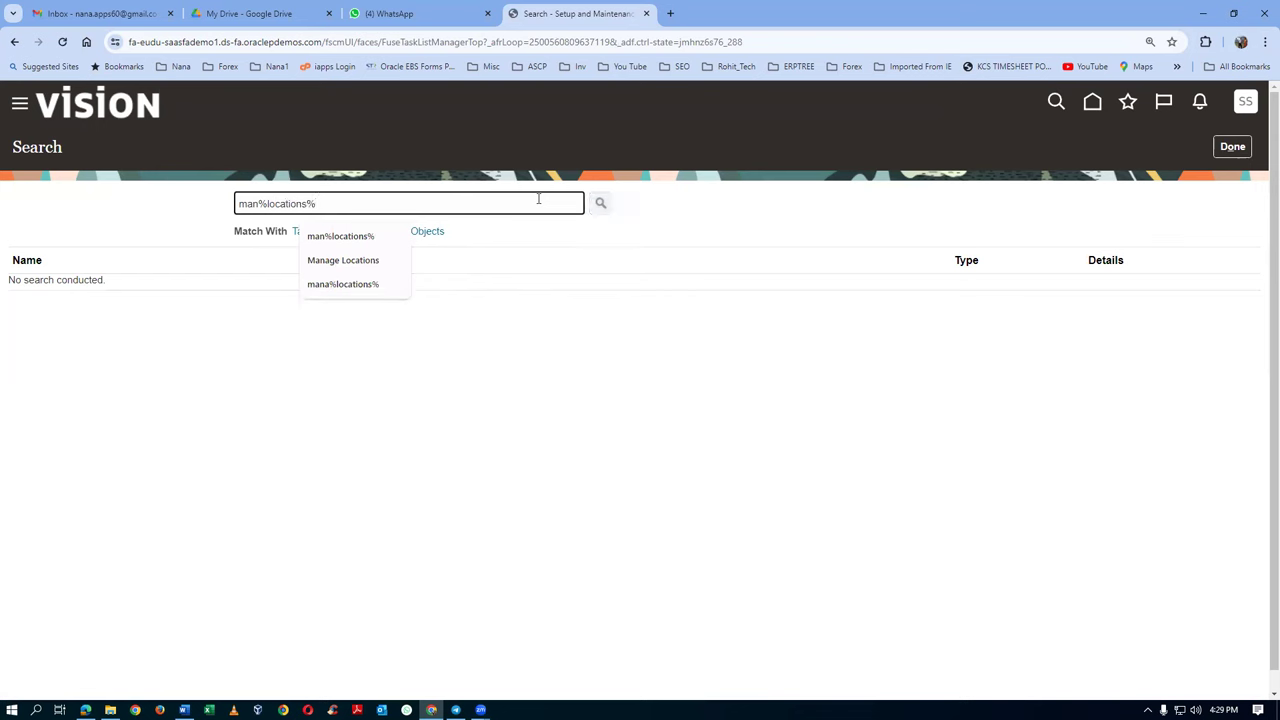
key("Return")
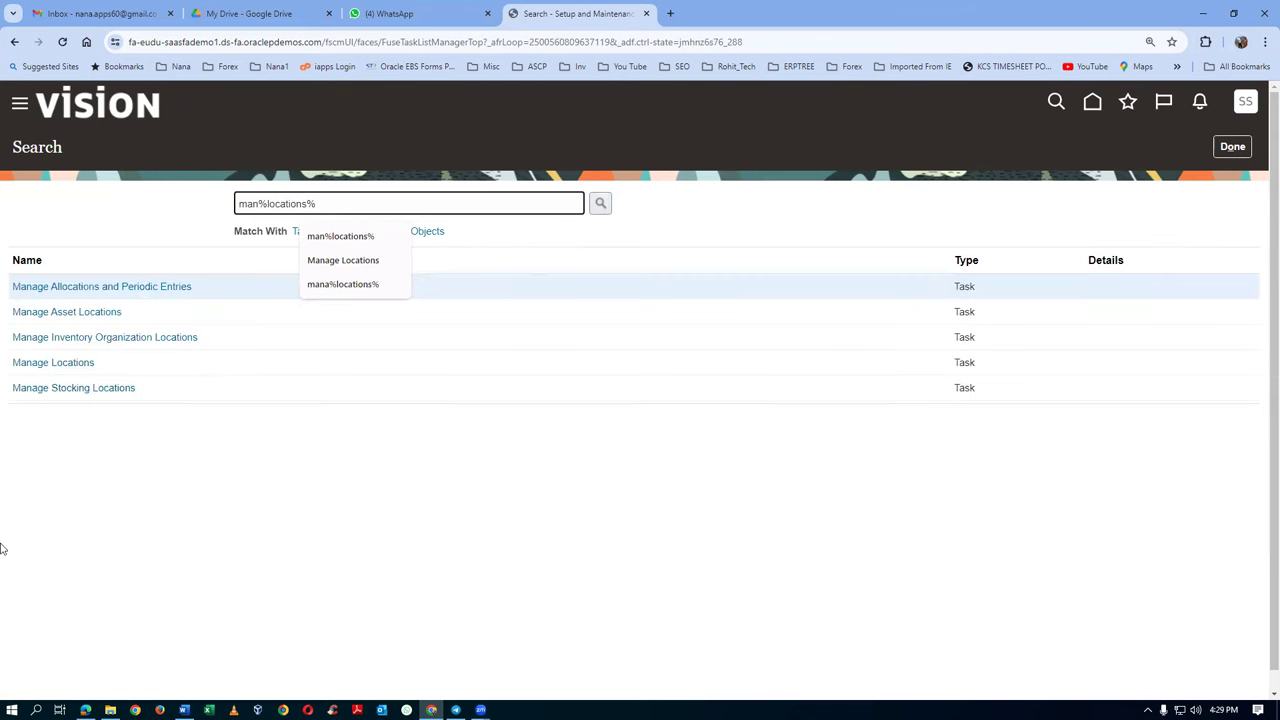
left_click(41, 364)
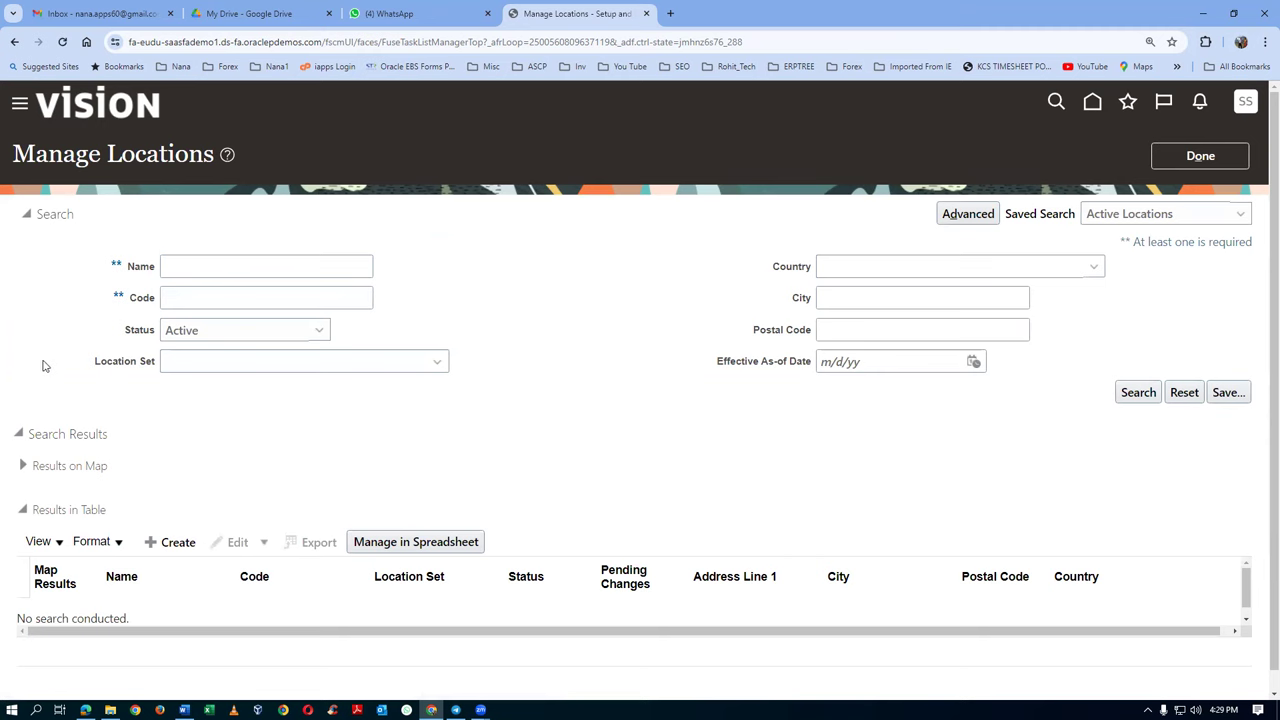
Switch to Vision_Enterprise_Structure.pdf in Edge, check the Master Inventory Org's Location entry, and return to Manage Locations in Chrome.
key("alt+Tab")
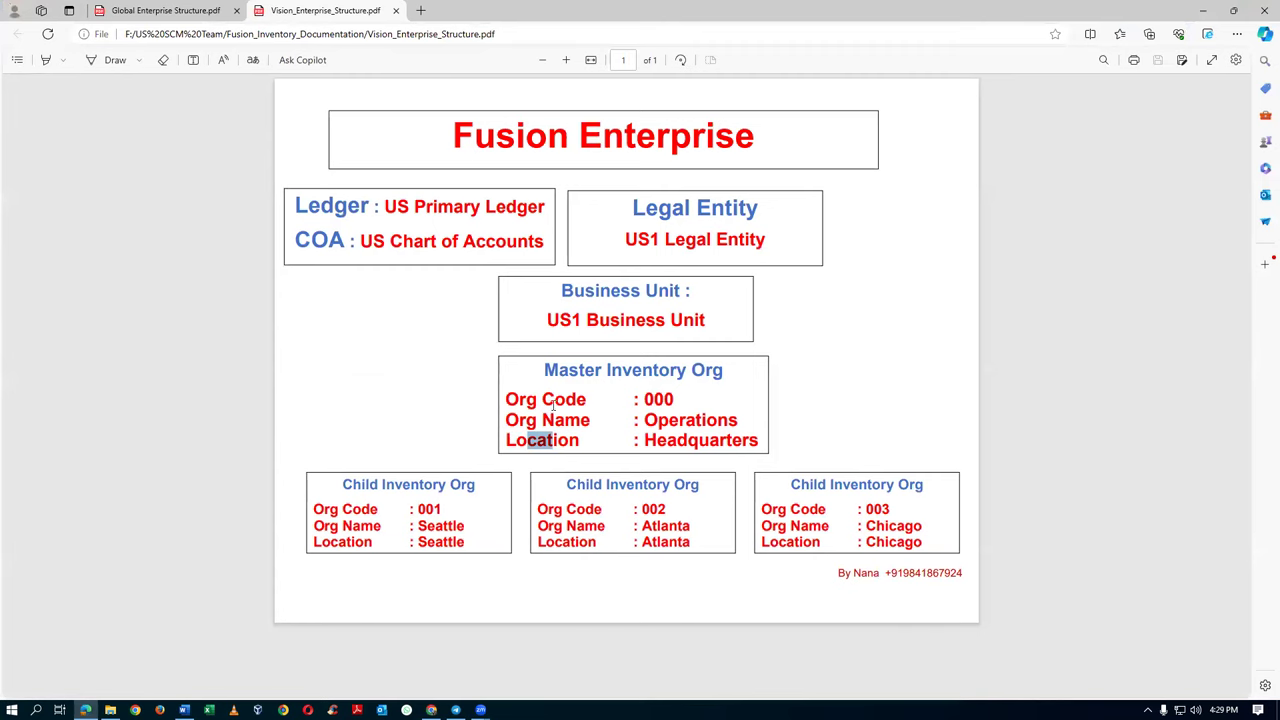
left_click(839, 399)
left_click_drag(508, 440, 544, 440)
left_click(530, 432)
left_click_drag(508, 440, 580, 442)
left_click(828, 426)
key("alt+Tab")
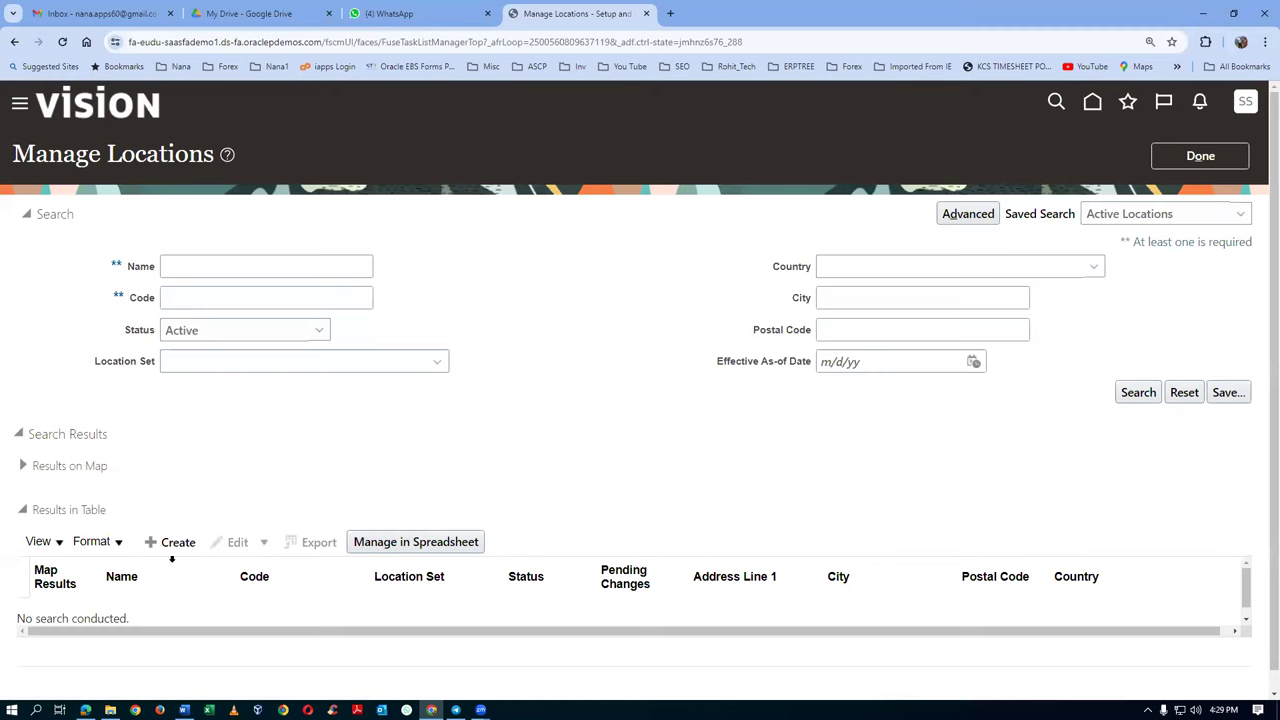
Start creating a new location, checking the Master Inventory Org box in the Edge PDF before returning to the Create Location form.
left_click(172, 543)
key("alt+Tab")
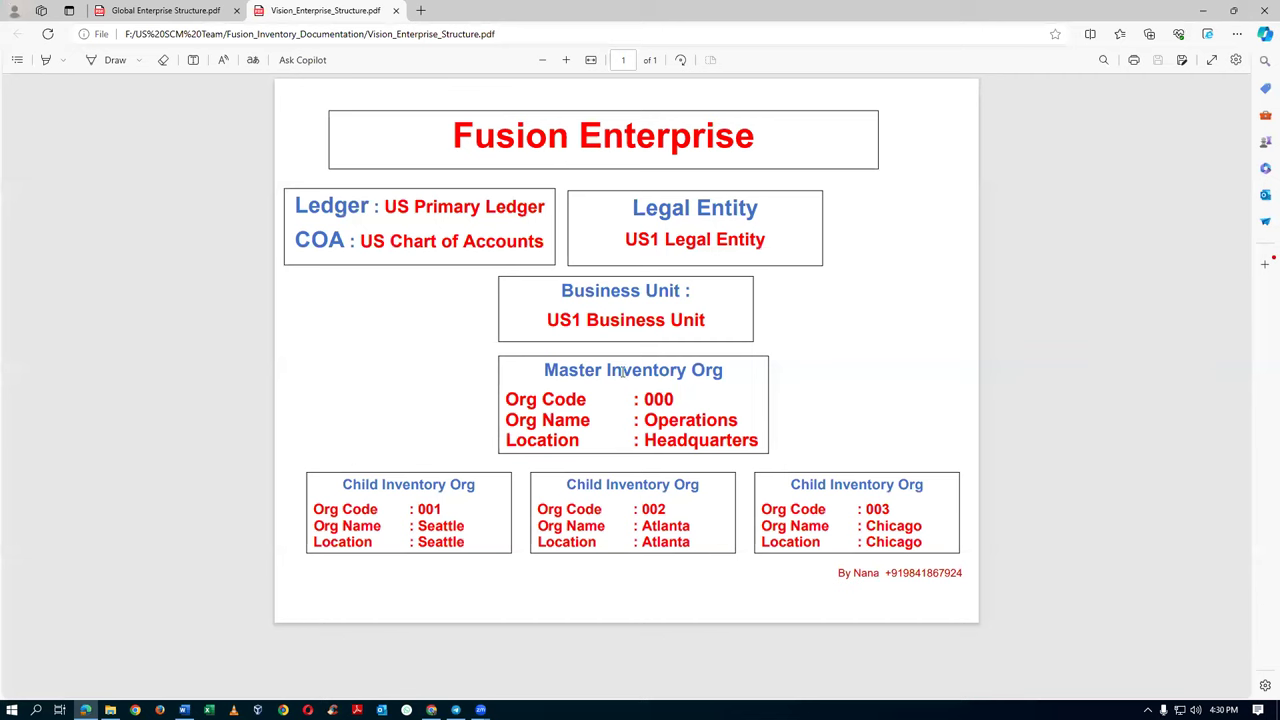
left_click_drag(559, 370, 683, 370)
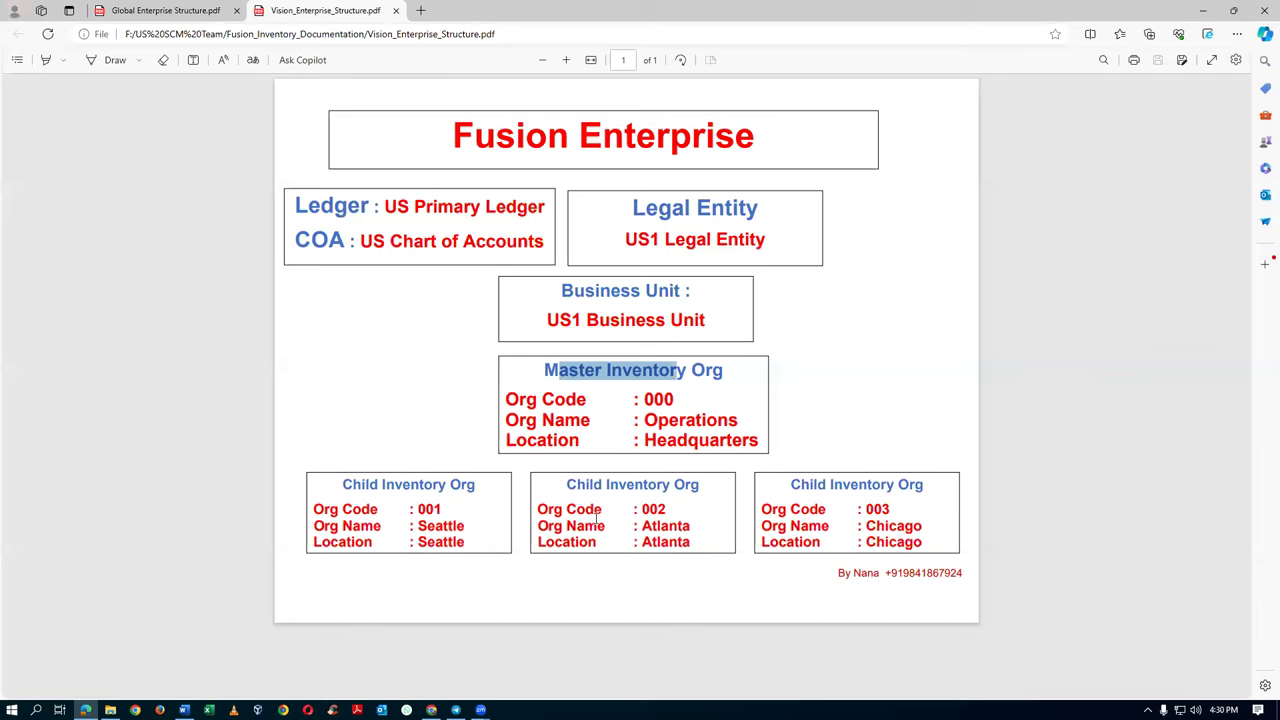
key("alt+Tab")
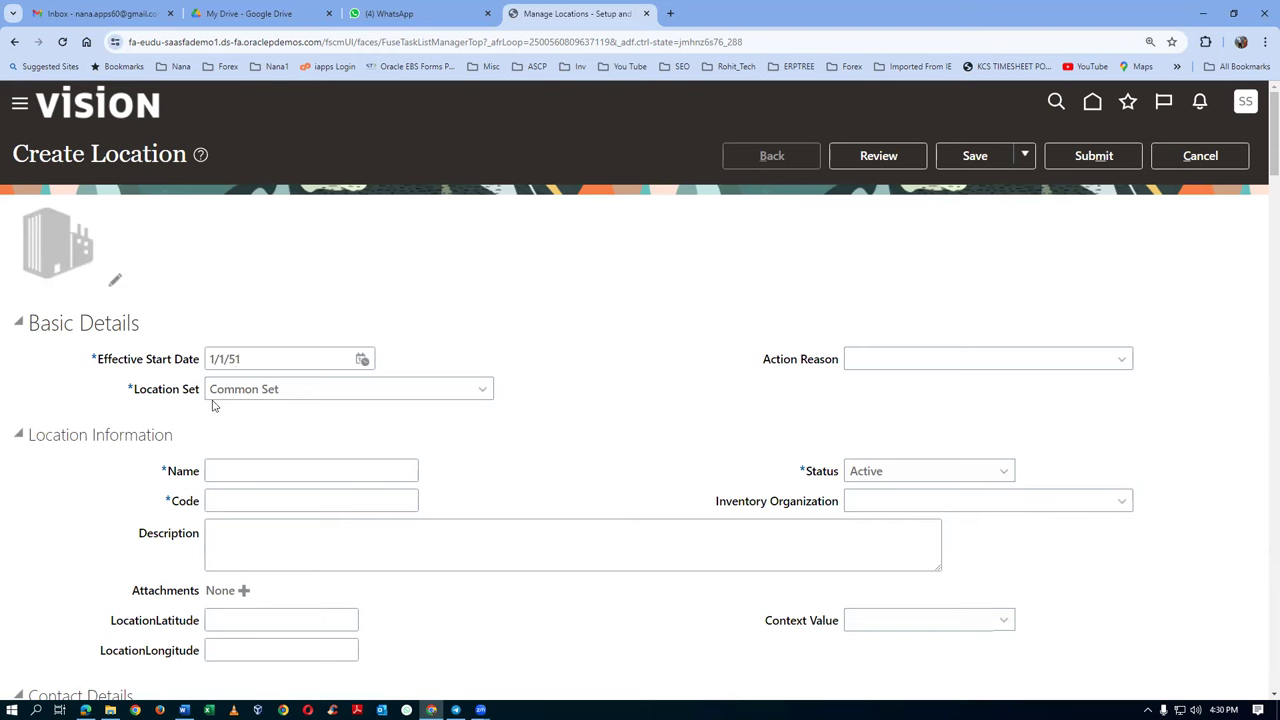
Enter t20_loc_0 as the new location's Name, Code and Description.
left_click(257, 472)
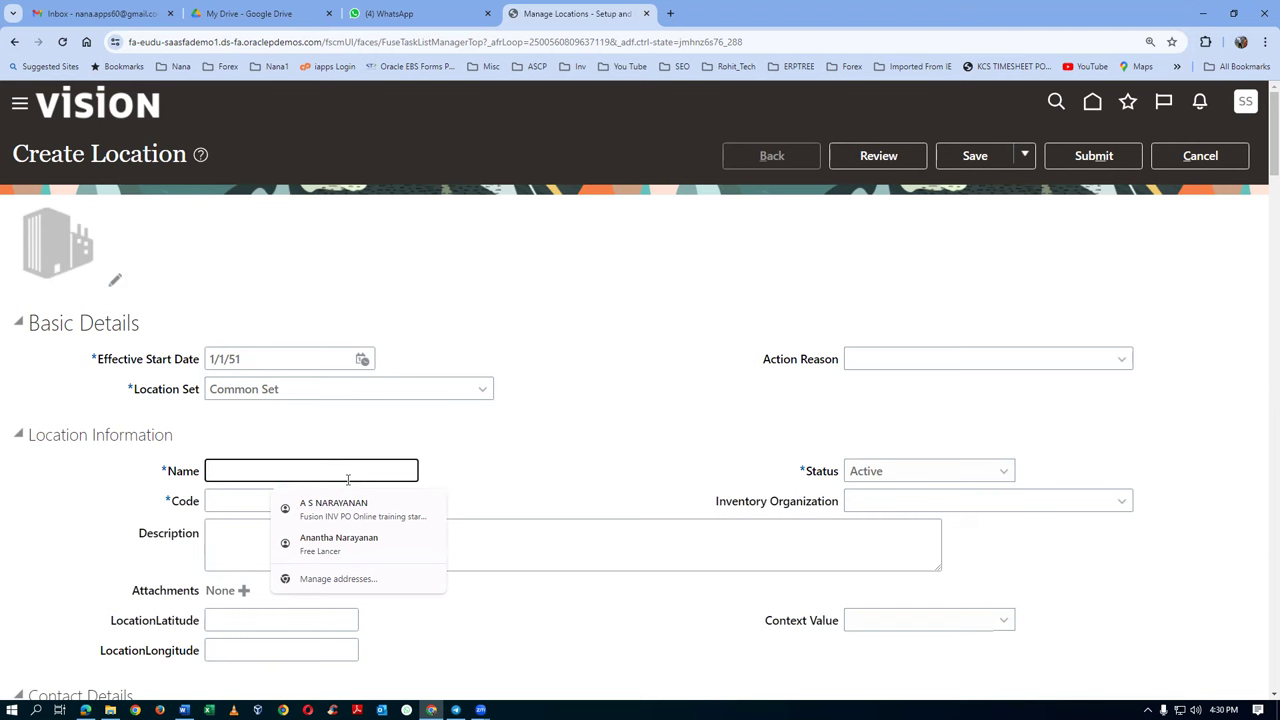
type("t20")
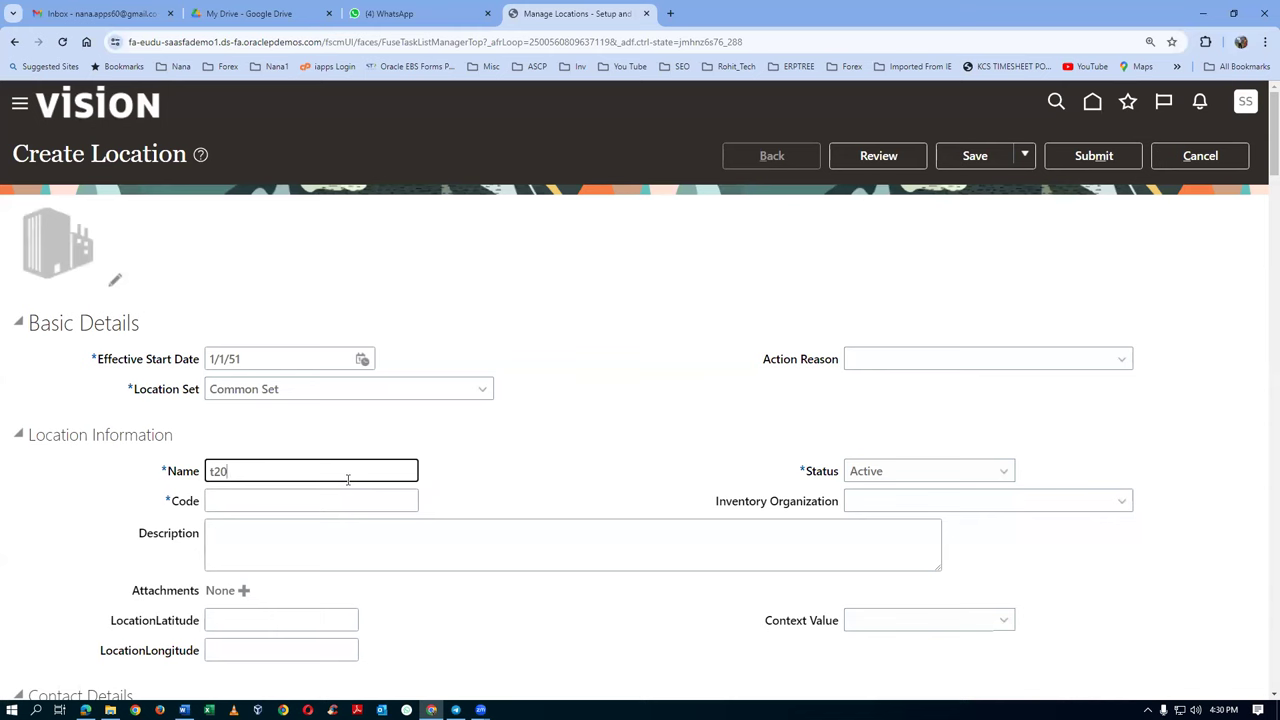
type("loc_0")
left_click_drag(260, 471, 205, 485)
key("ctrl+c")
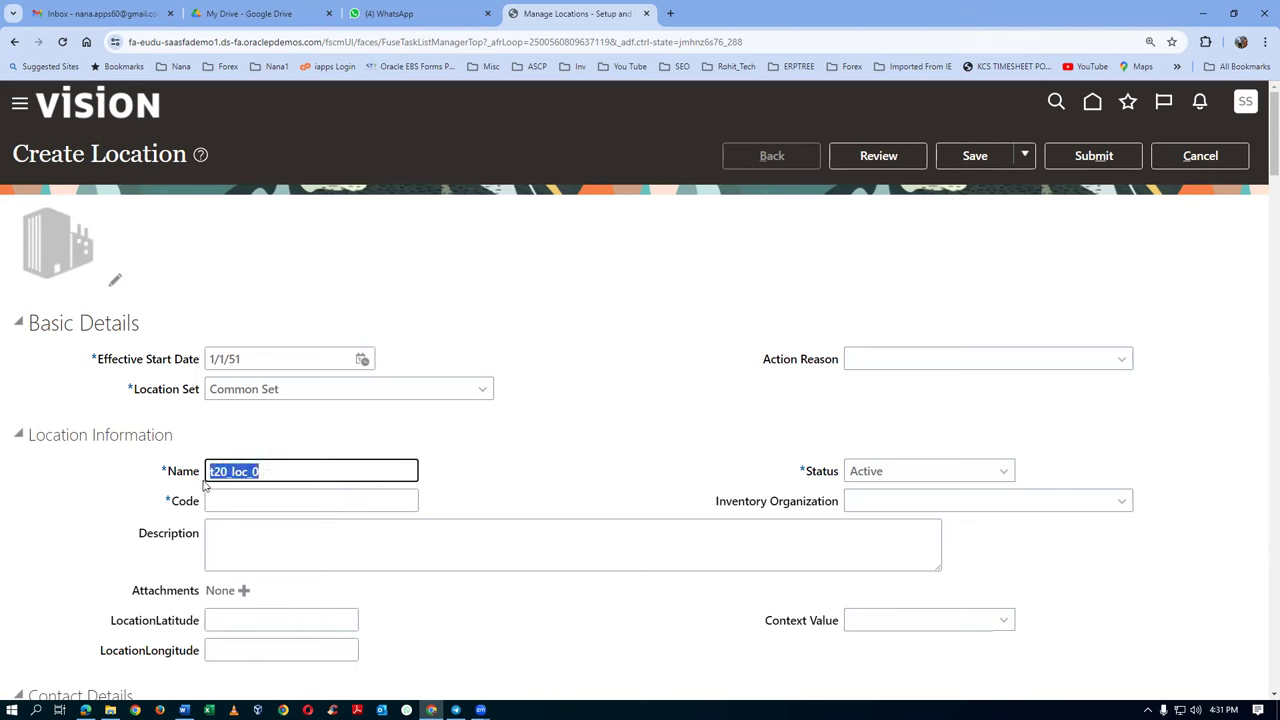
left_click(230, 505)
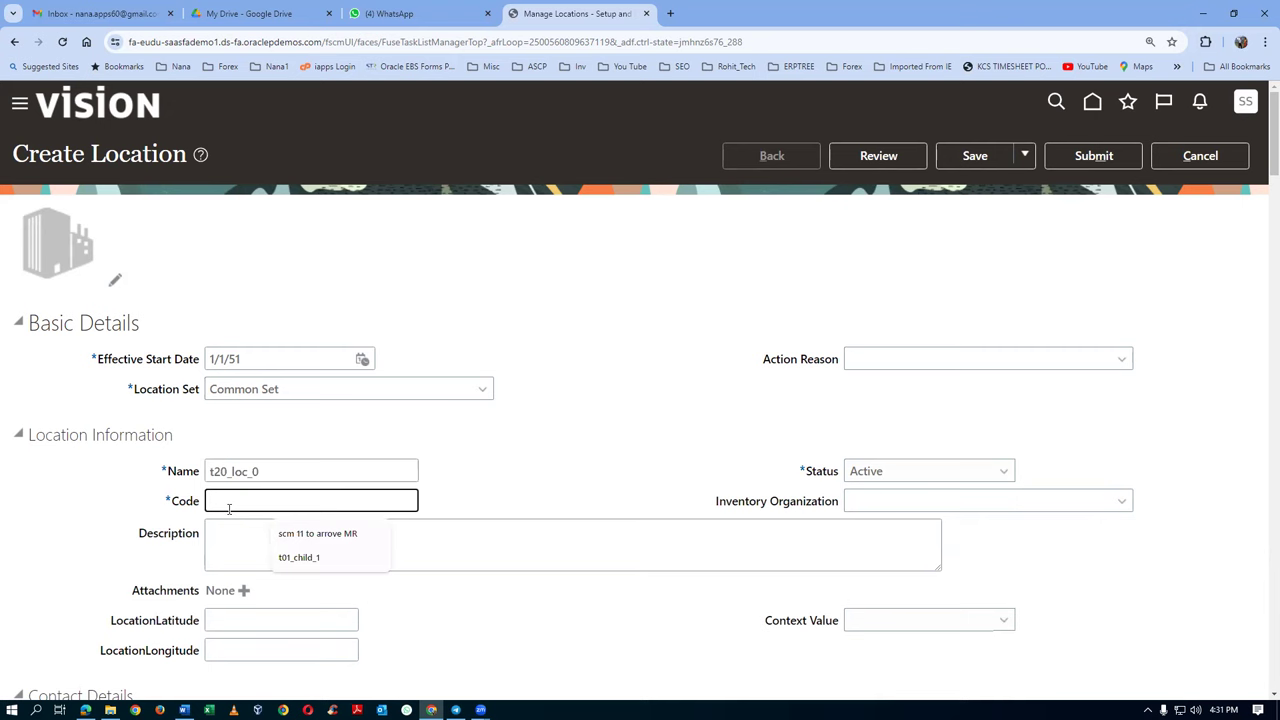
key("ctrl+v")
left_click(236, 545)
key("ctrl+v")
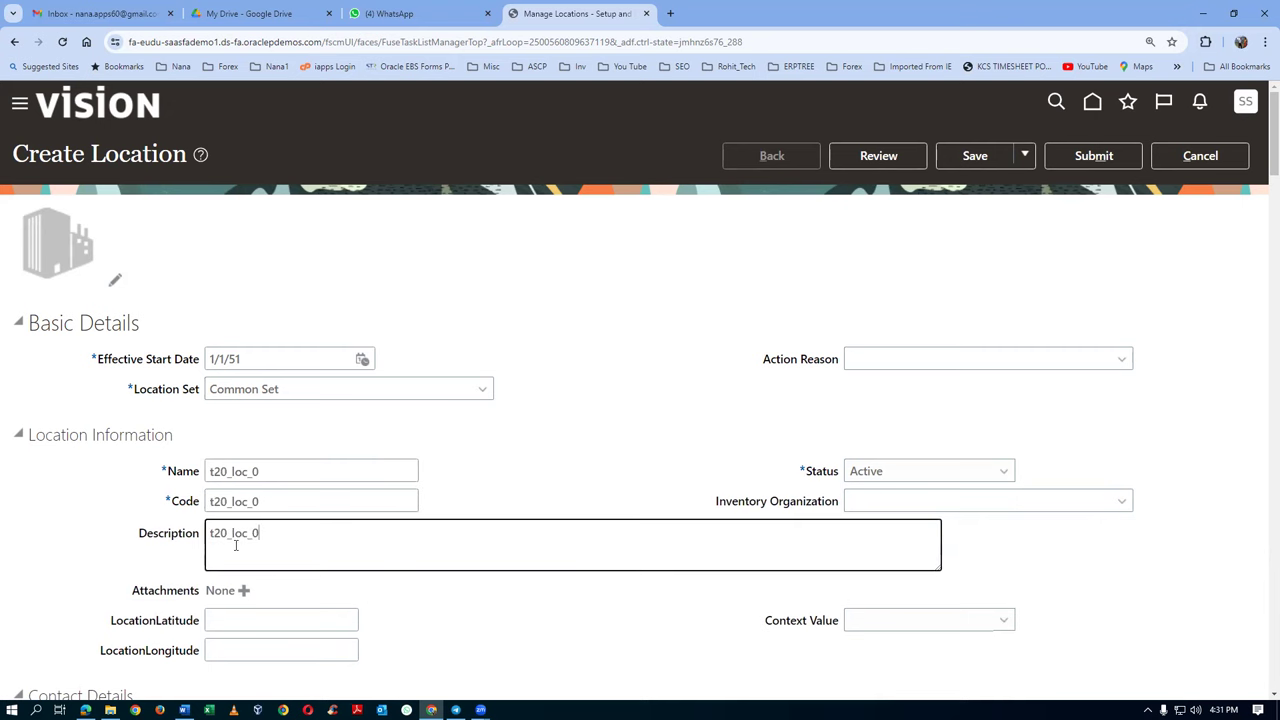
Set the main address's ZIP Code to 10020 using the Manhattan, New York, NY geography.
scroll(237, 545, "down", 3)
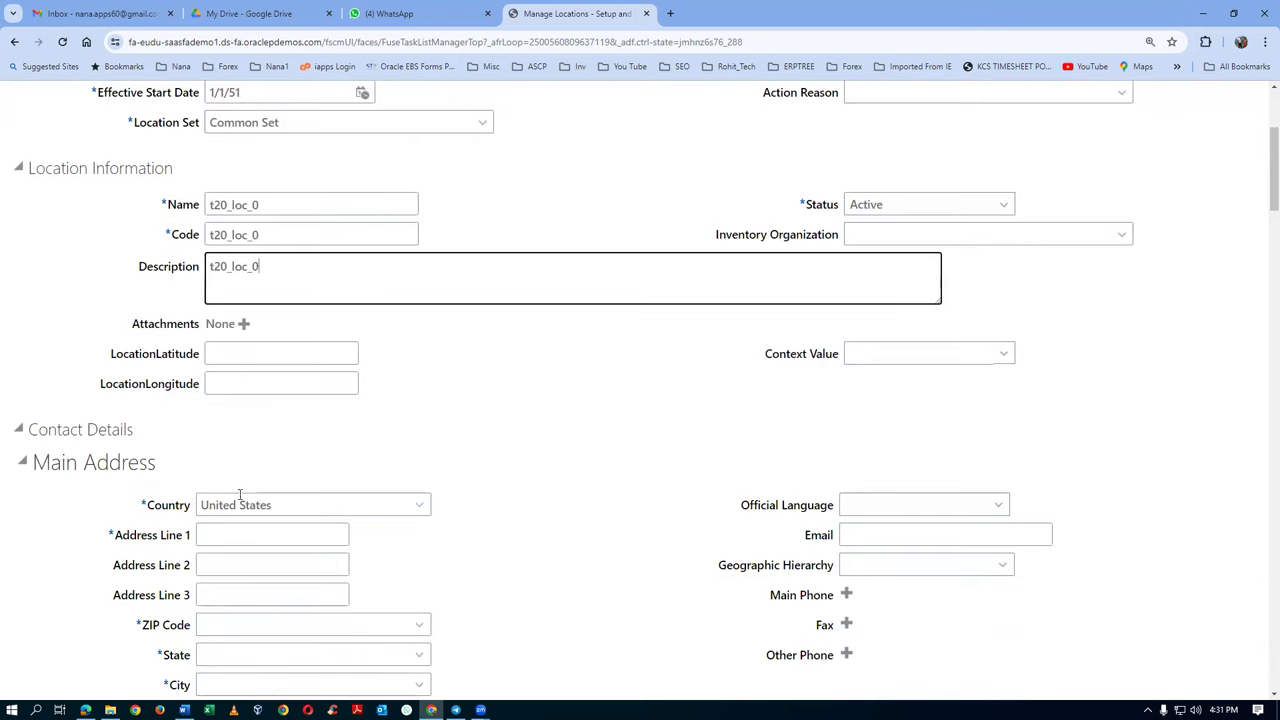
scroll(226, 540, "down", 2)
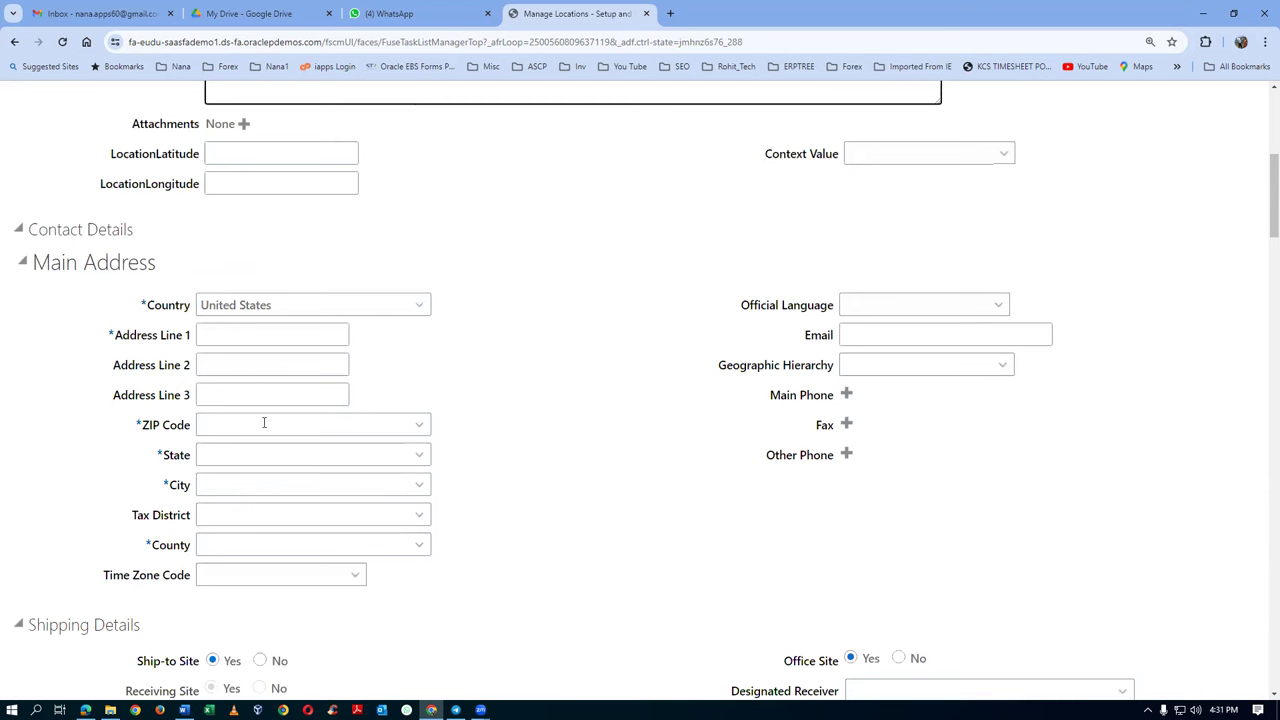
left_click(264, 424)
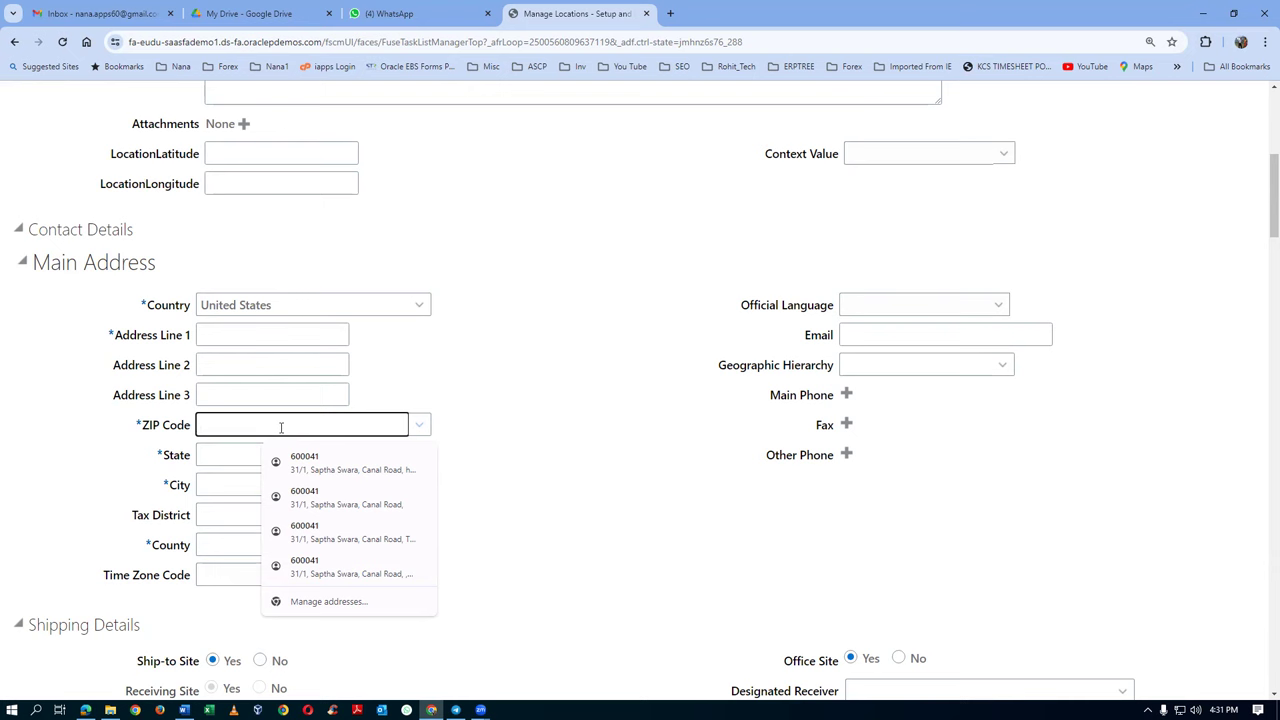
type("10020")
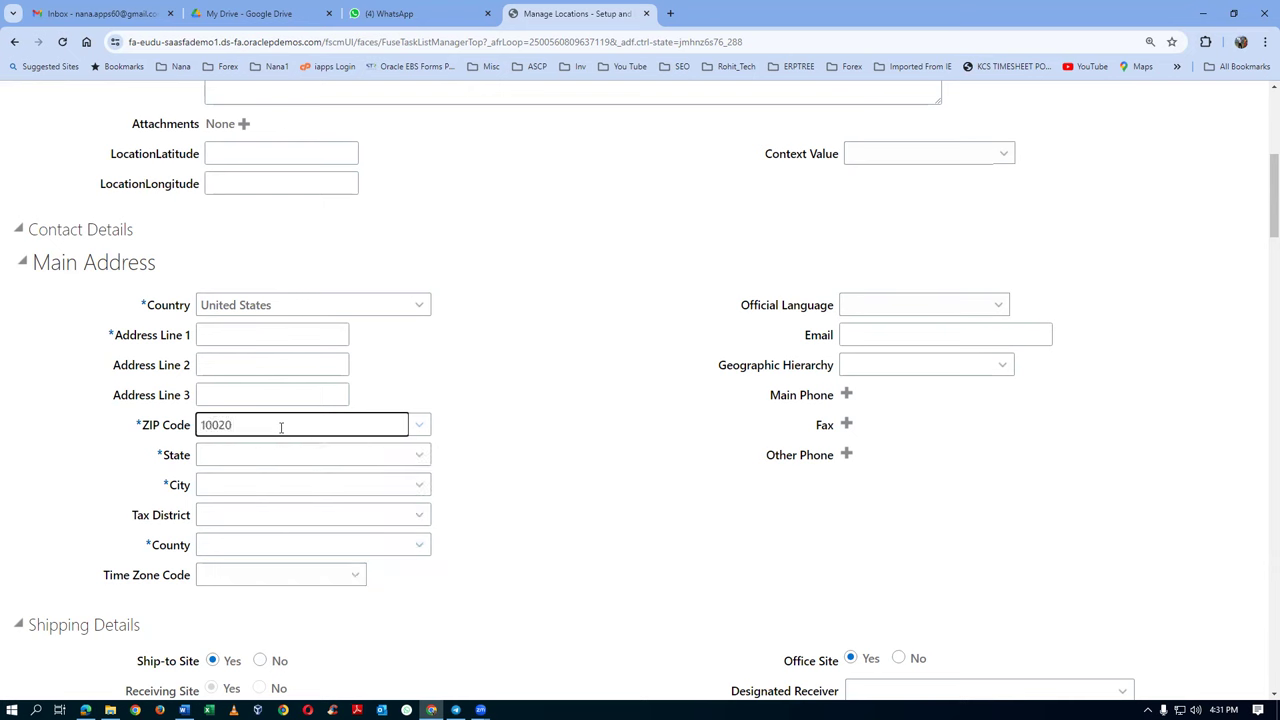
key("Tab")
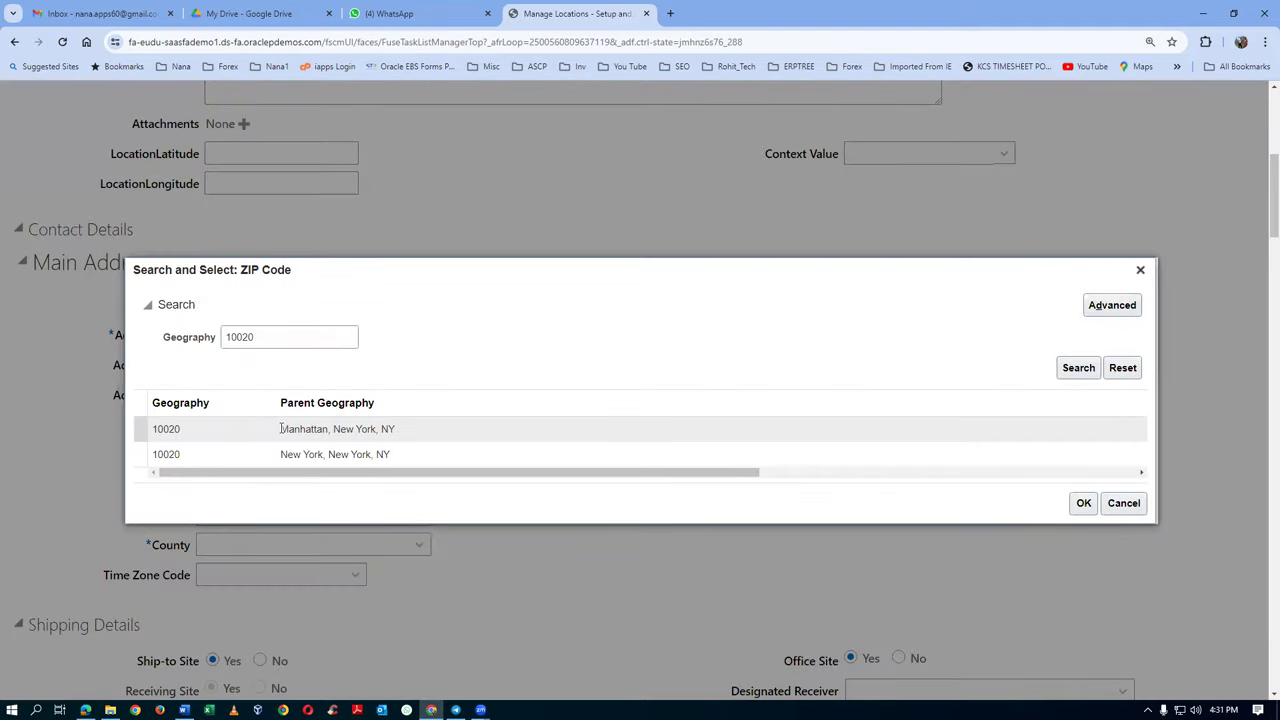
left_click(412, 436)
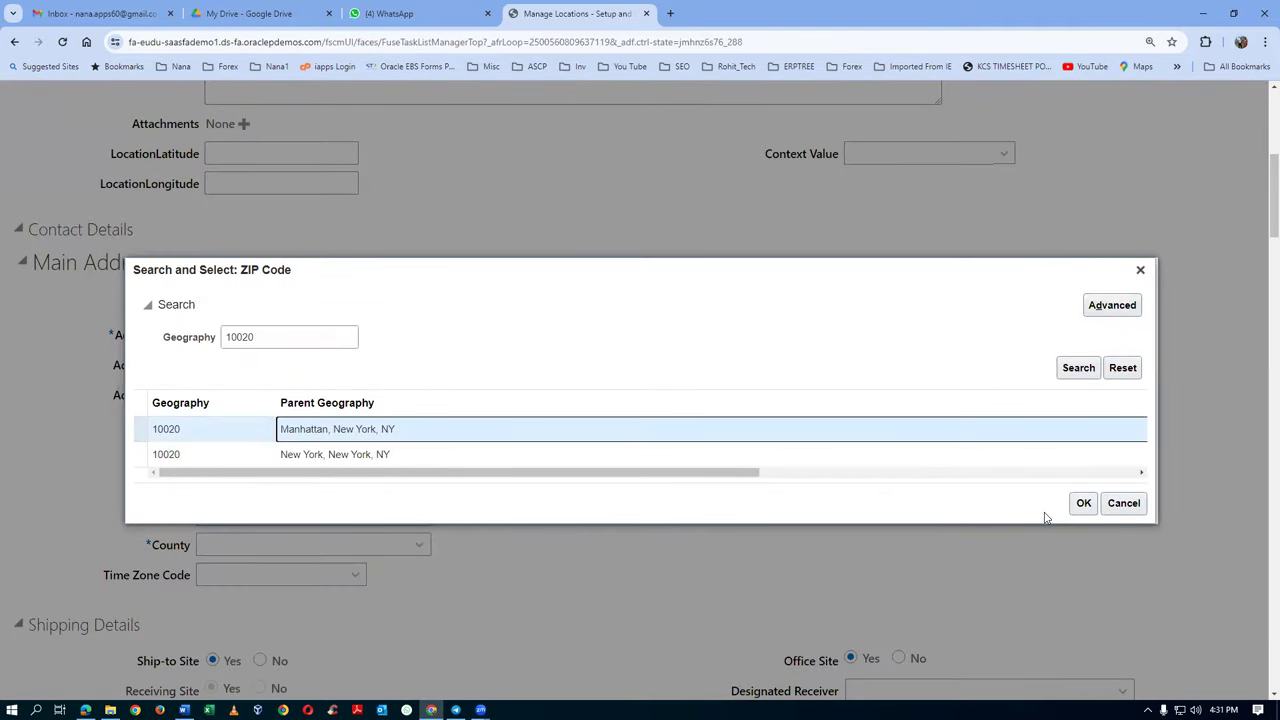
left_click(1083, 503)
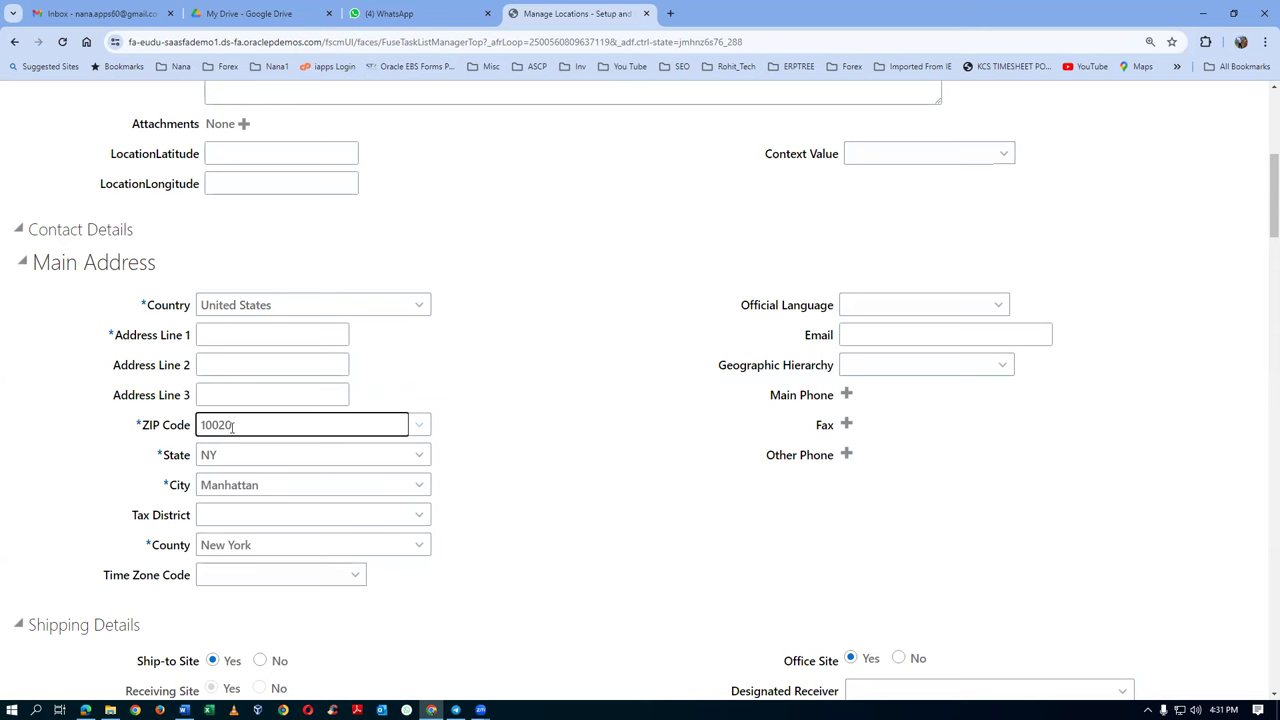
Enter "t20 addr 0" as Address Line 1 of the main address.
left_click(226, 334)
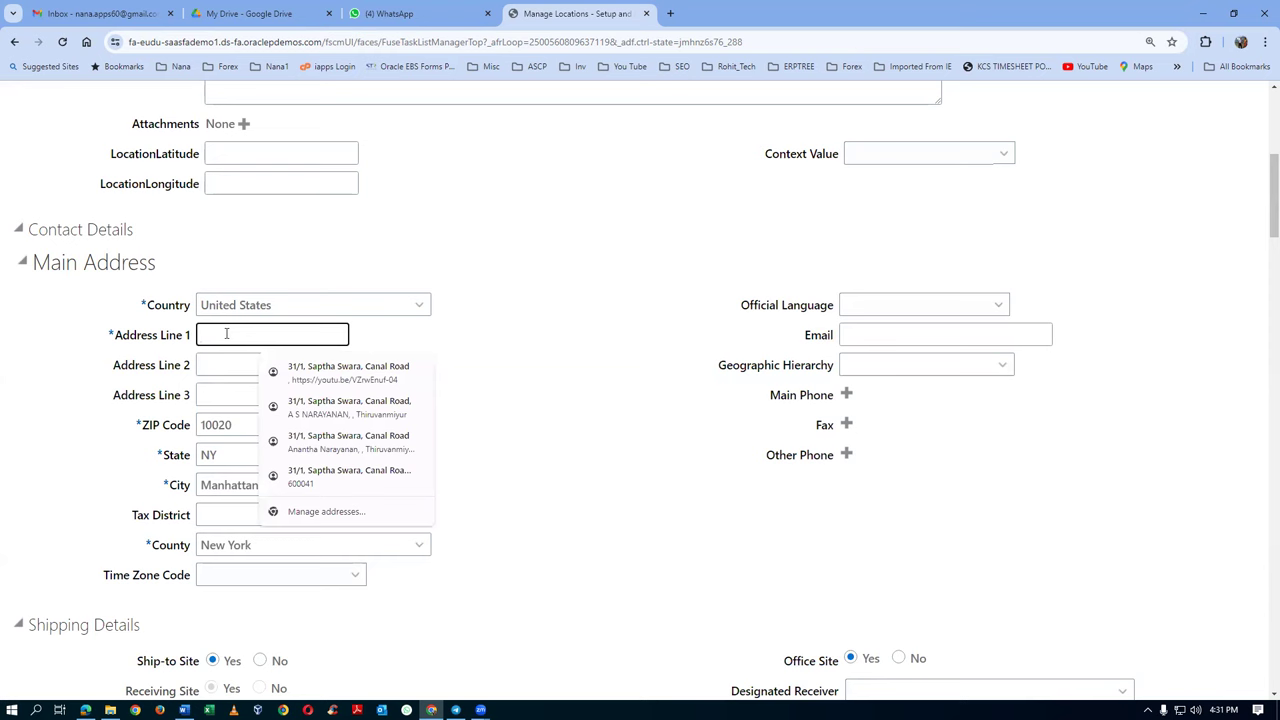
type("t20")
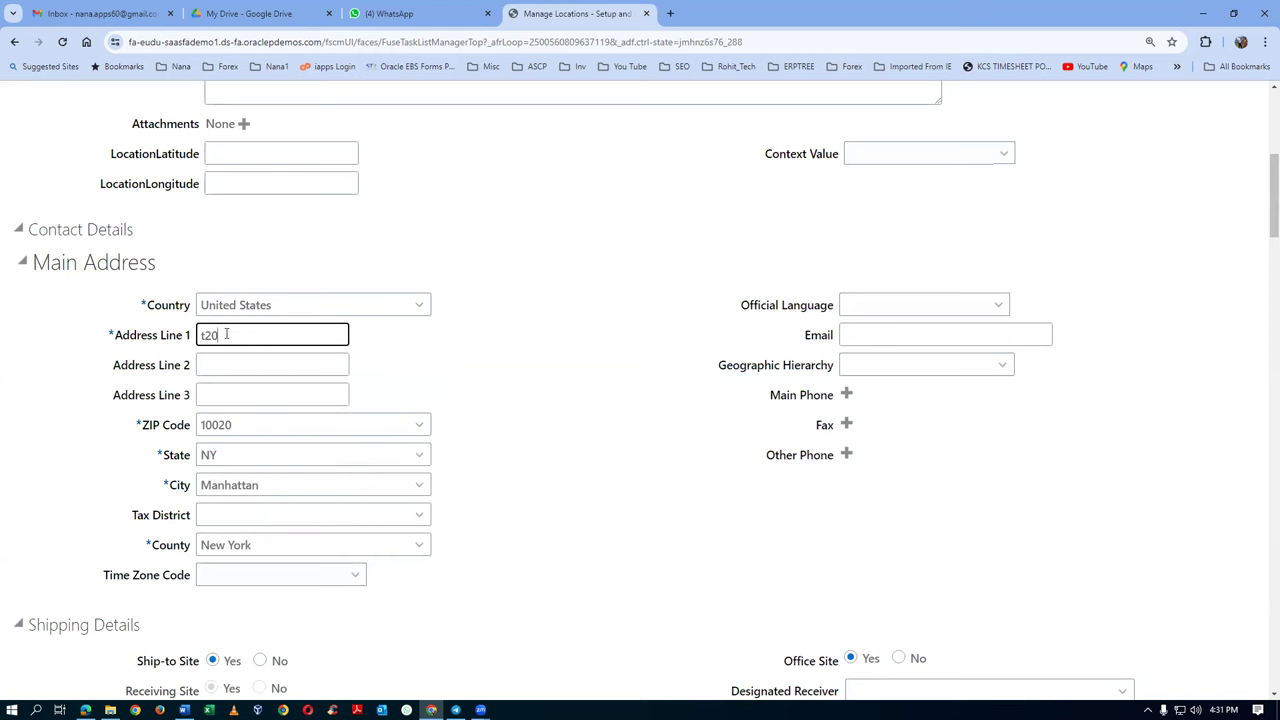
type(" addr 0")
Examine the Create Location form's shipping, extra and legislative sections, and recheck the location and main address entries.
scroll(481, 373, "down", 4)
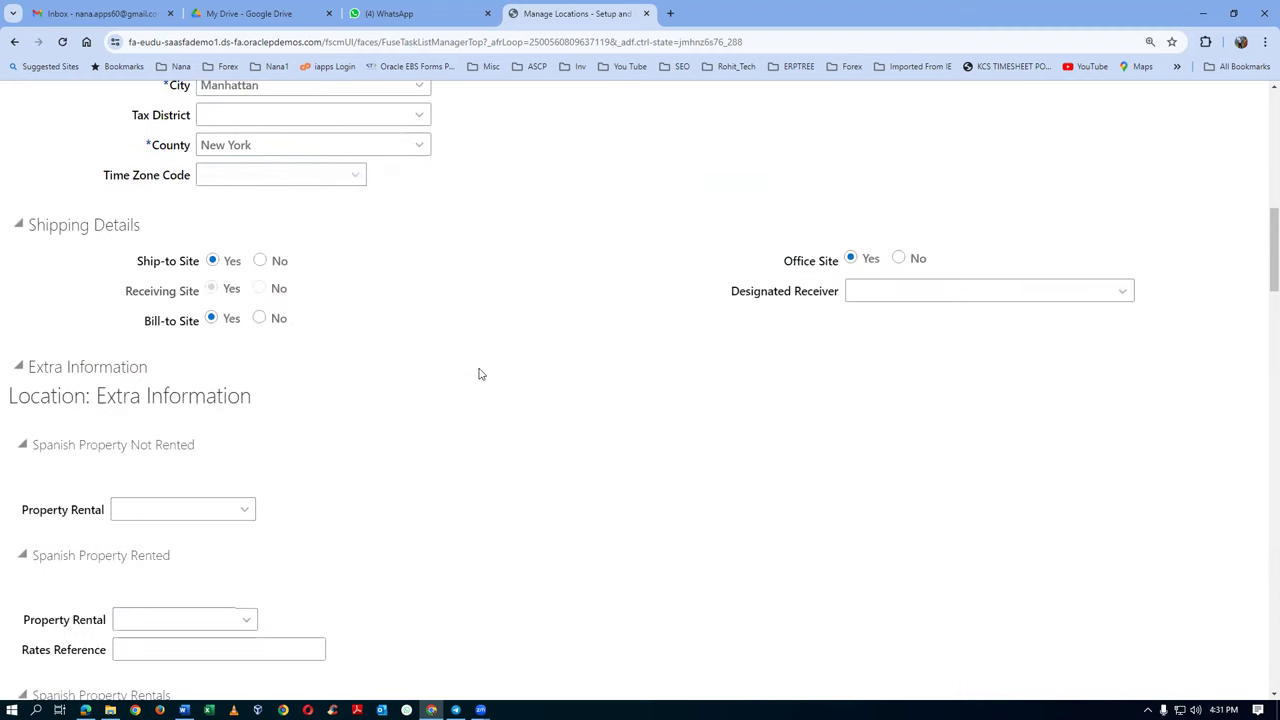
scroll(479, 373, "down", 1)
scroll(479, 373, "down", 3)
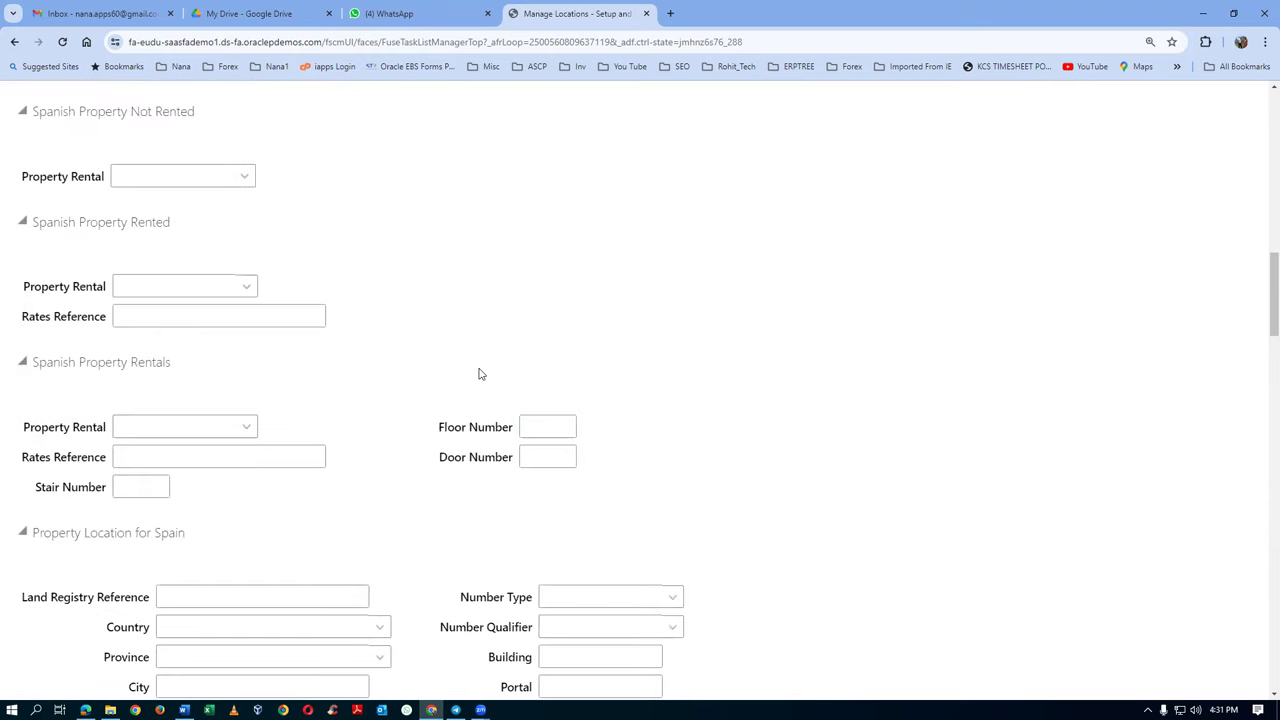
scroll(478, 372, "up", 4)
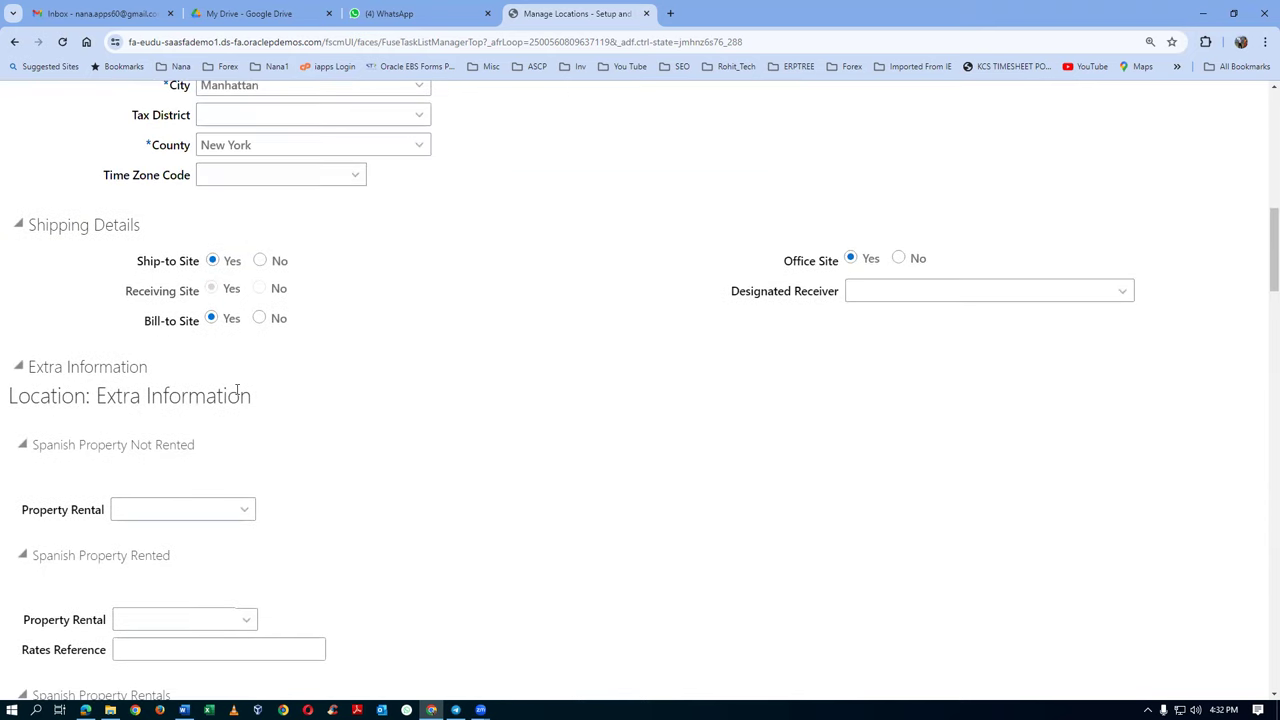
scroll(232, 385, "down", 9)
scroll(237, 393, "down", 15)
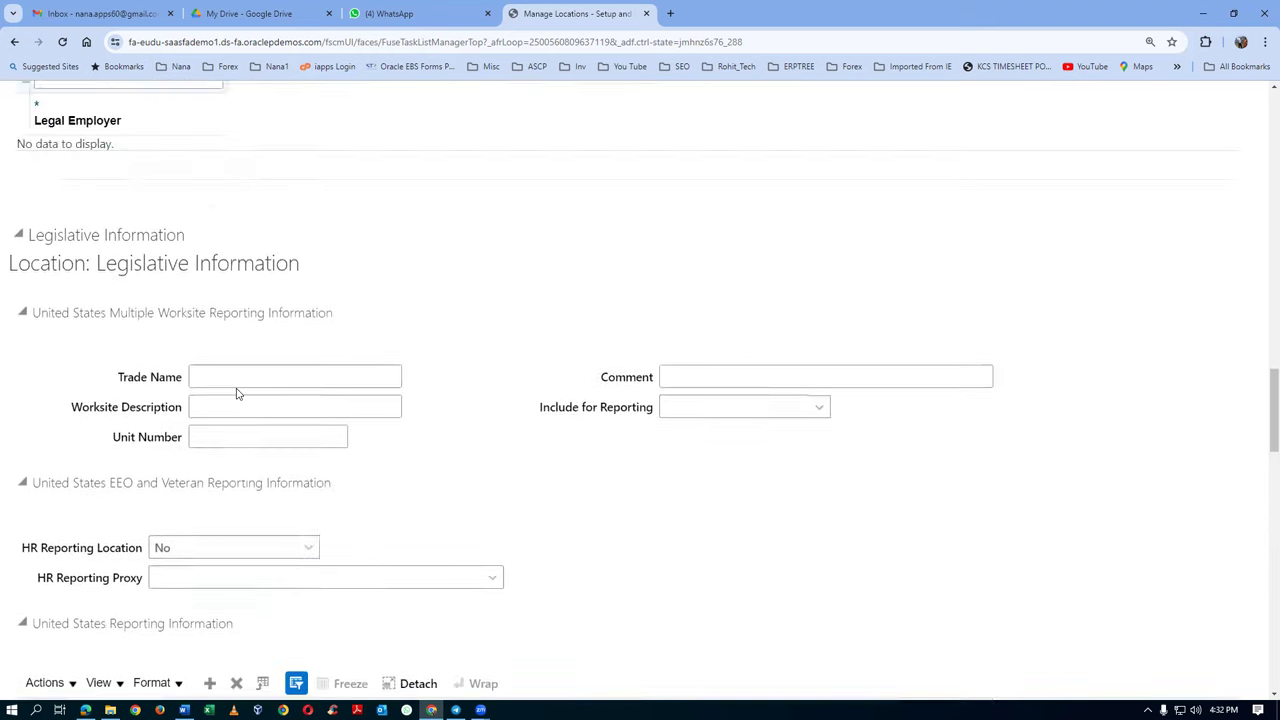
scroll(237, 388, "down", 6)
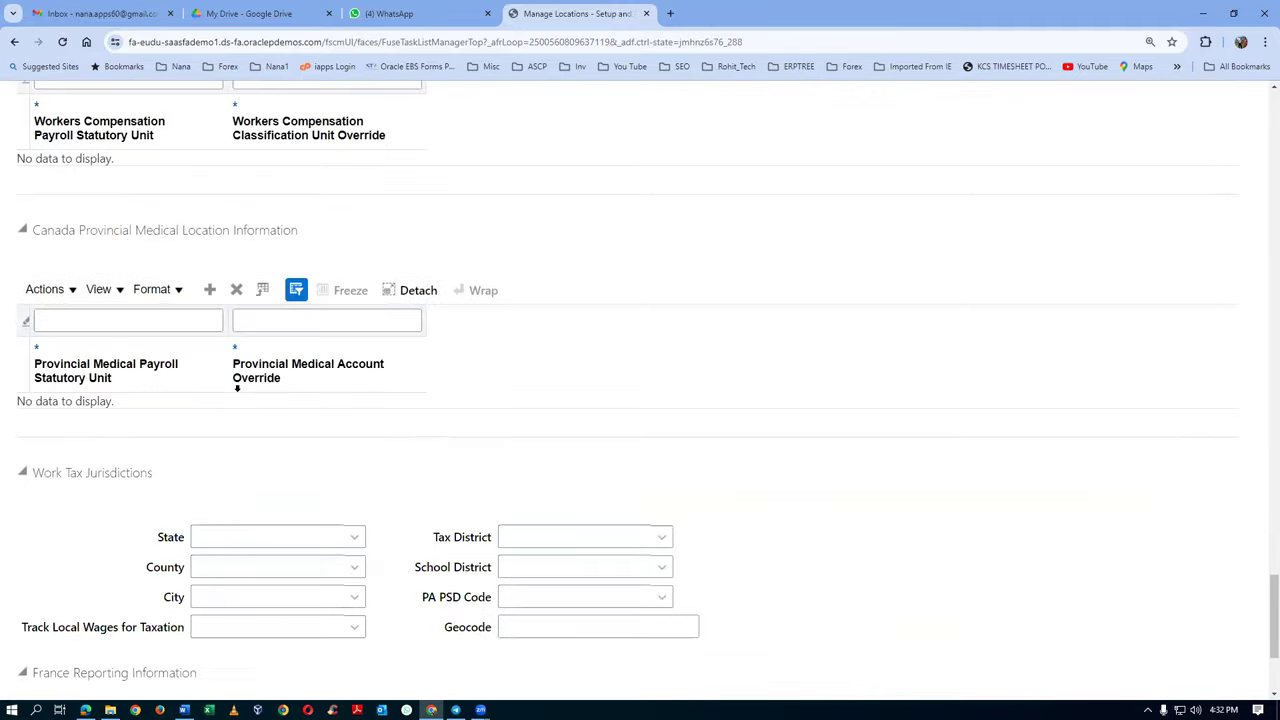
scroll(238, 389, "up", 7)
scroll(238, 389, "up", 15)
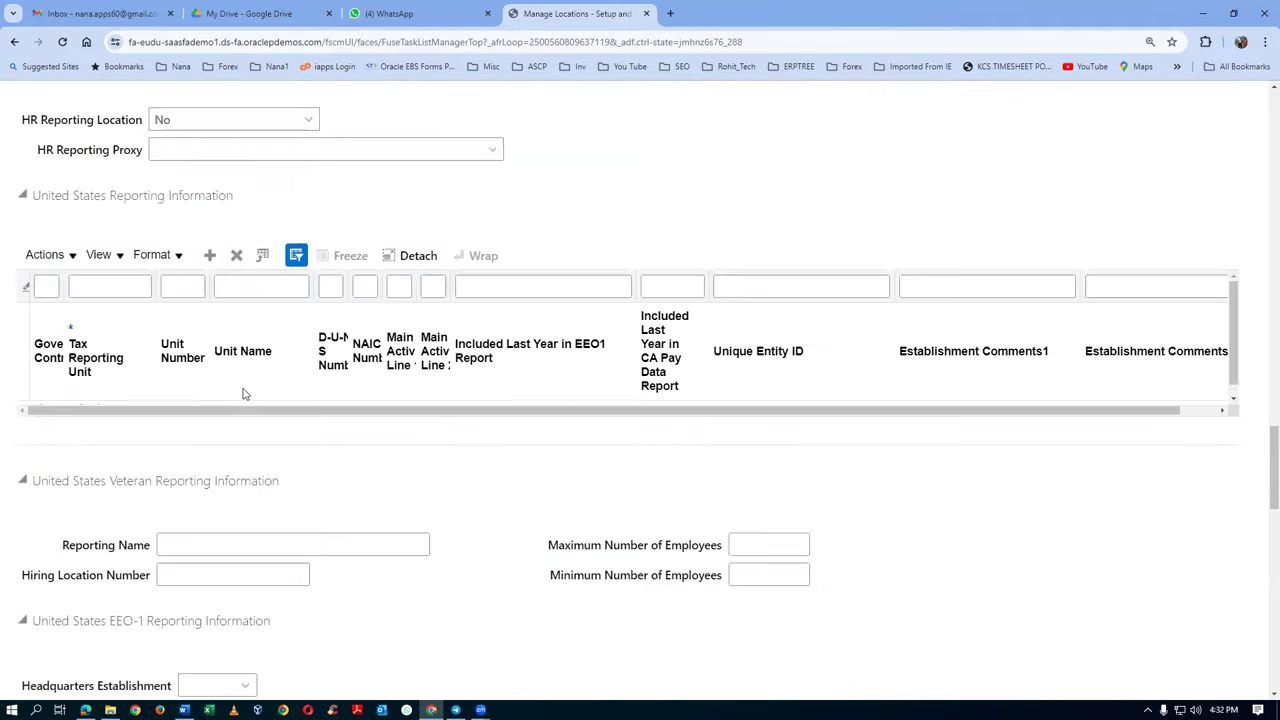
scroll(243, 389, "up", 10)
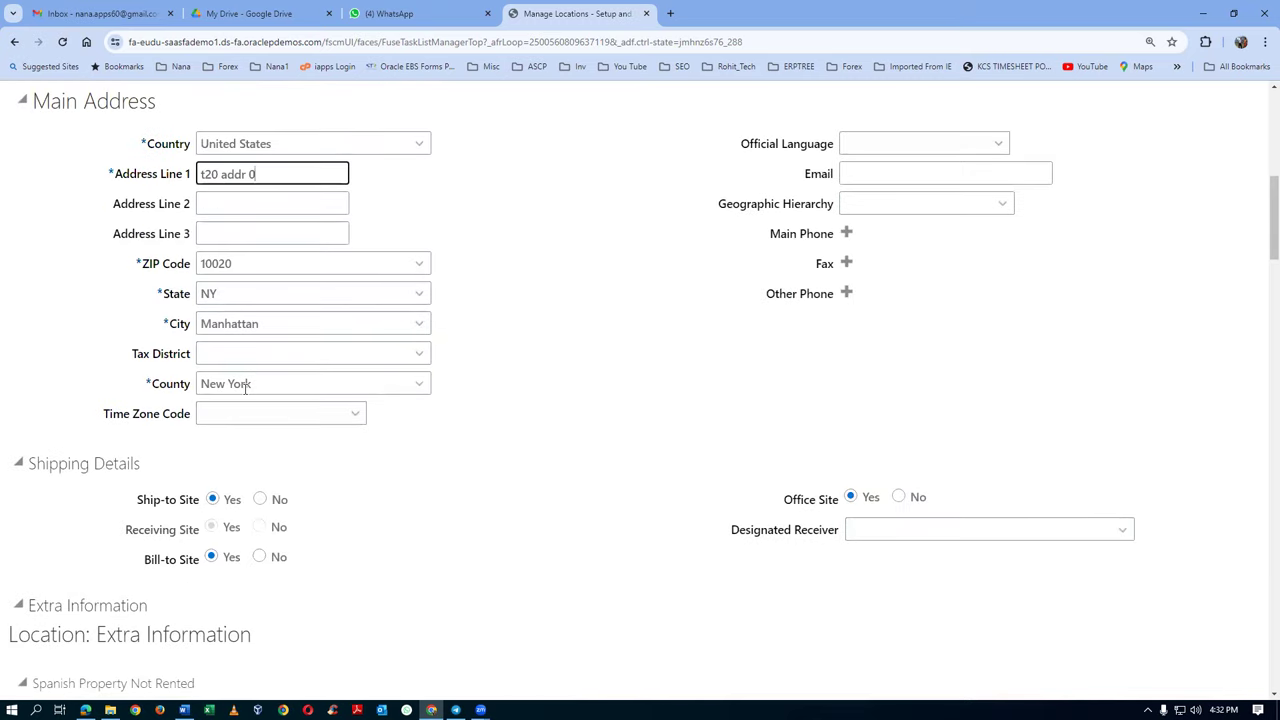
scroll(245, 388, "up", 3)
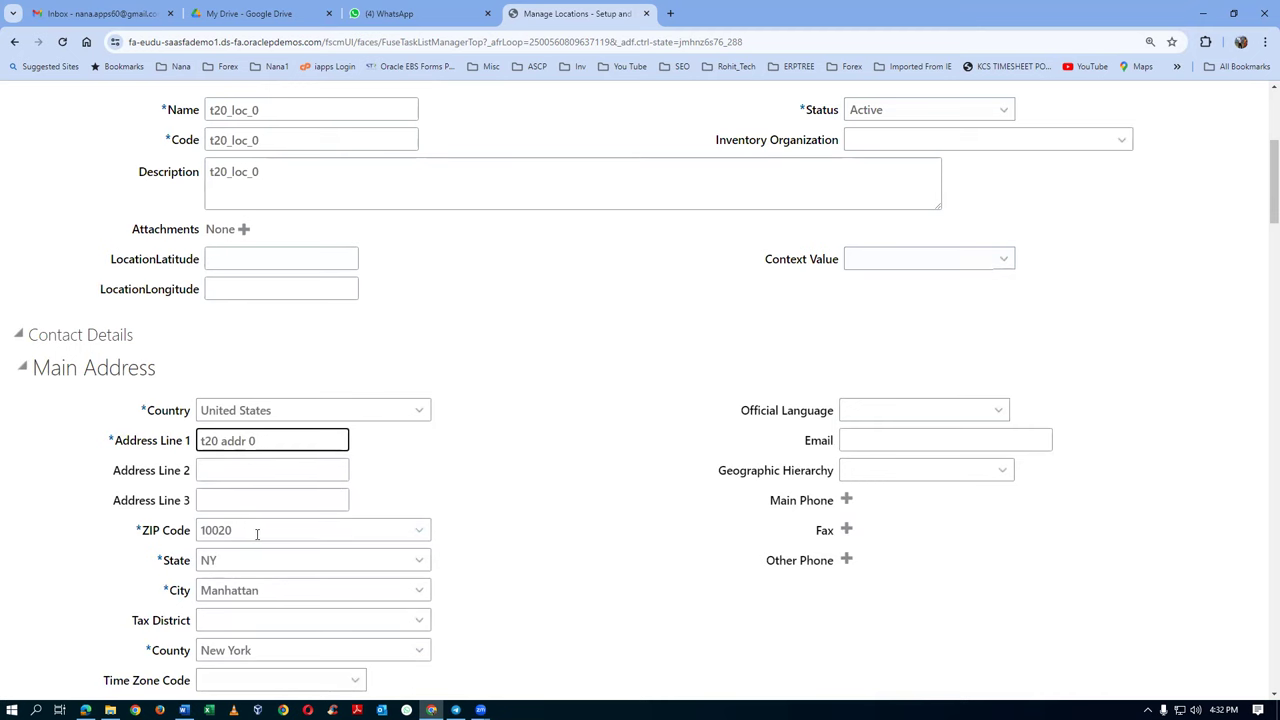
scroll(257, 534, "down", 1)
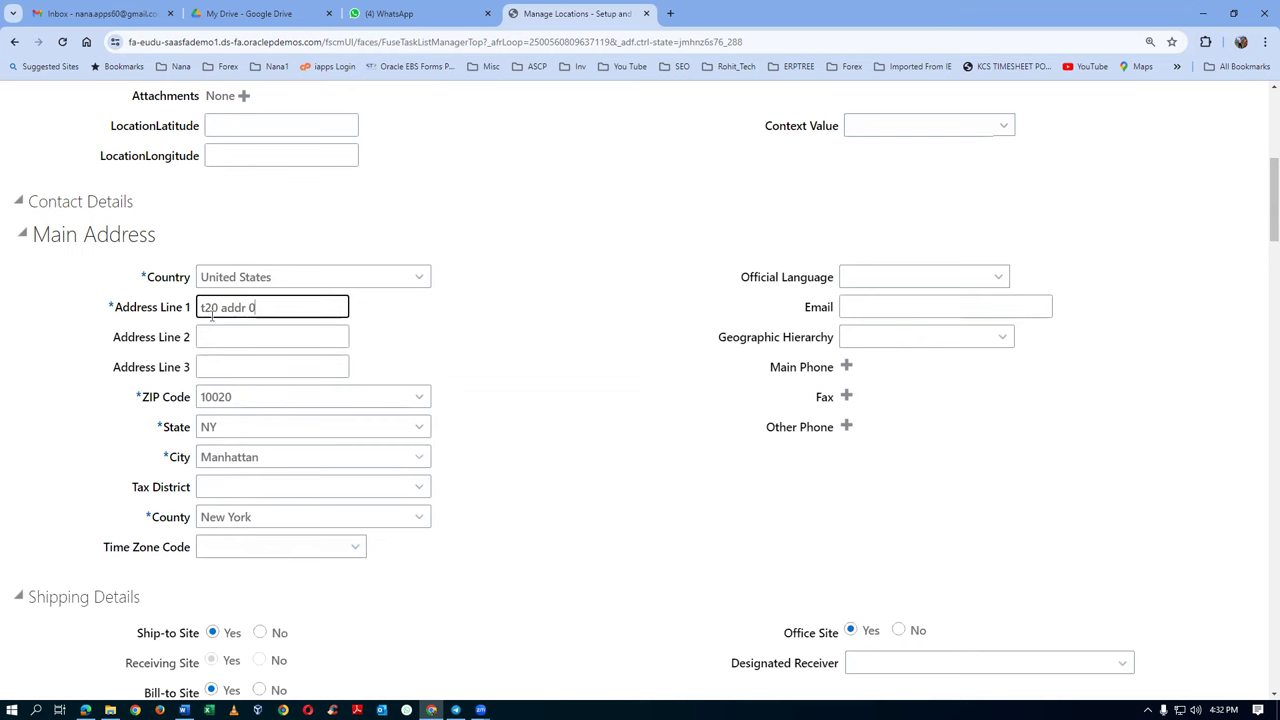
scroll(481, 392, "up", 2)
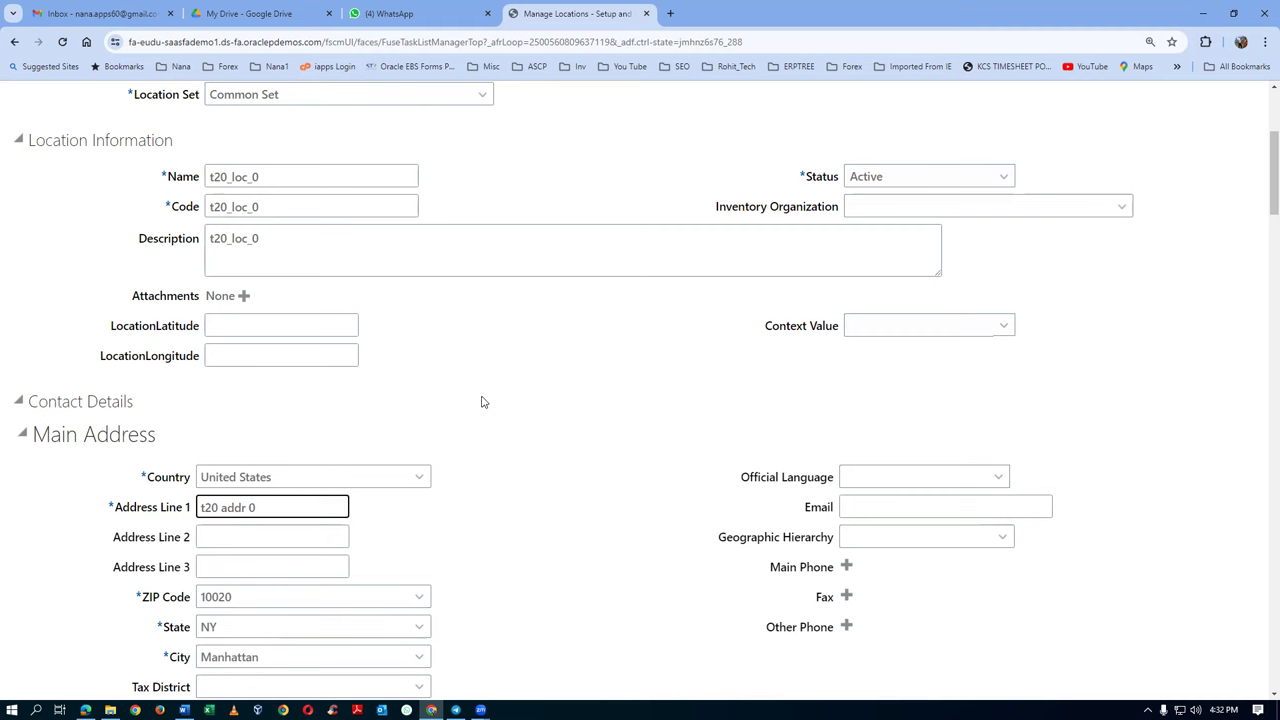
Submit the t20_loc_0 location and confirm the request to return to Manage Locations.
scroll(547, 392, "up", 3)
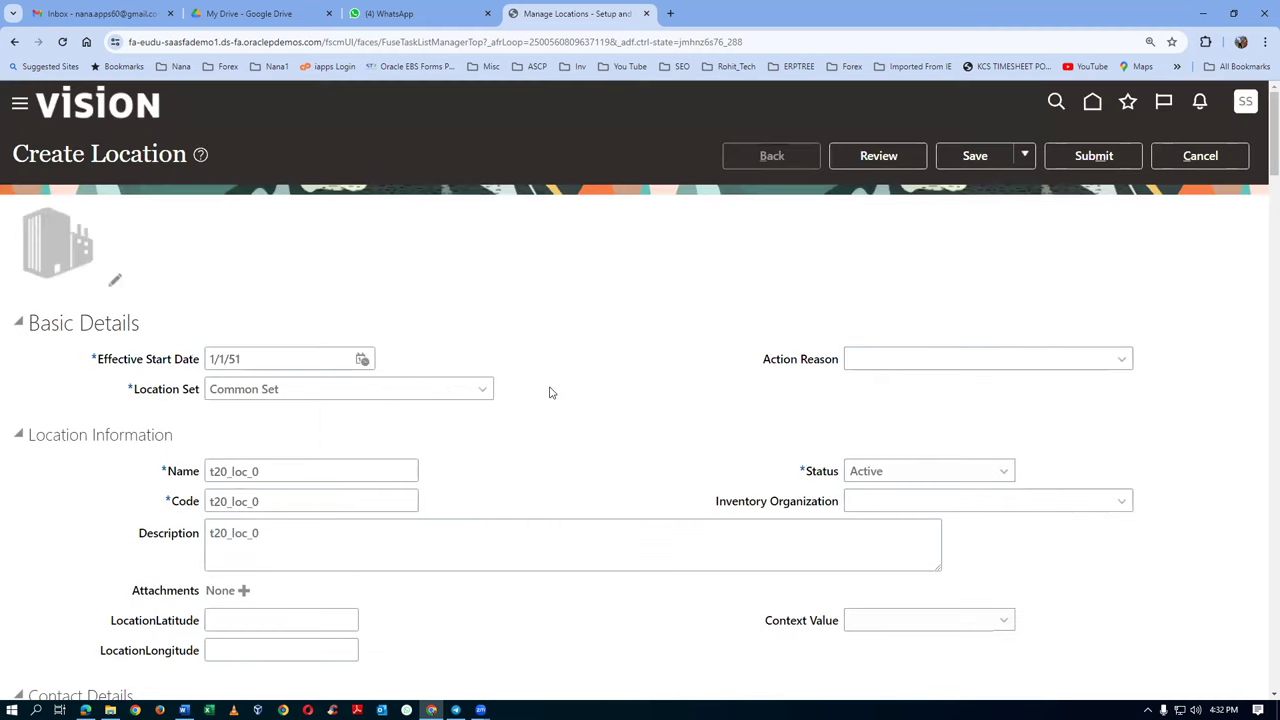
left_click(1107, 160)
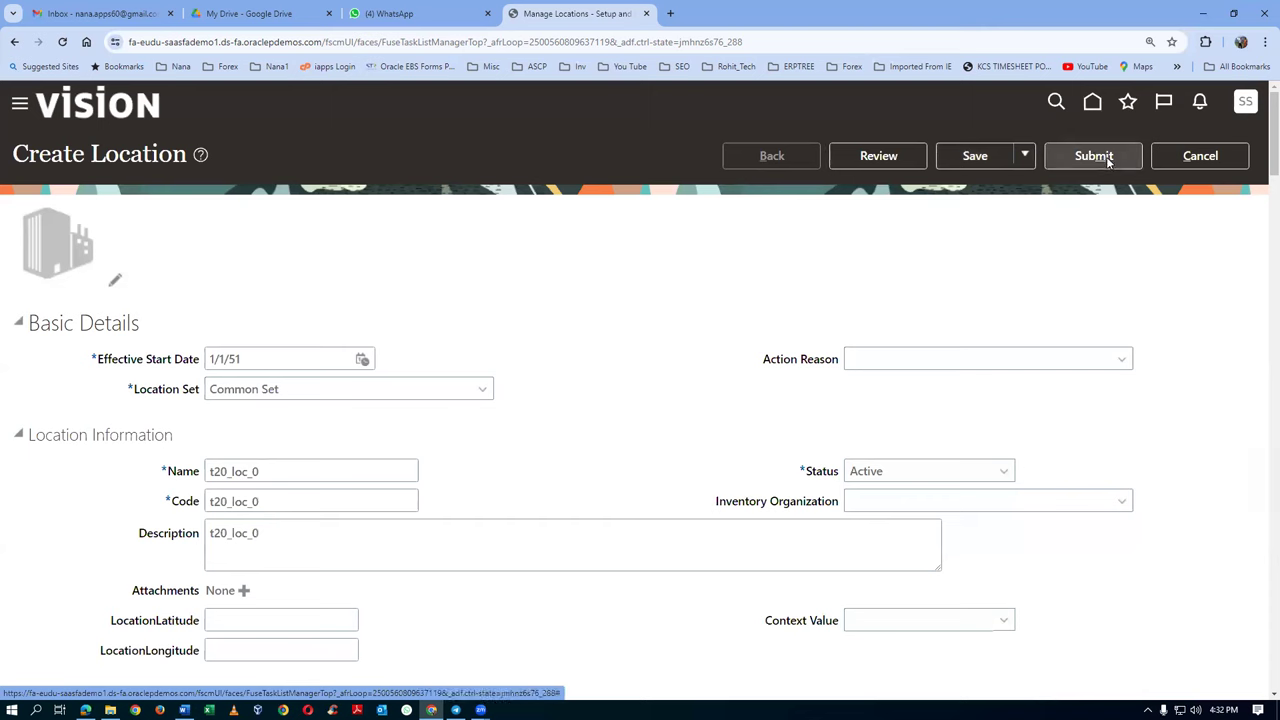
left_click(1107, 160)
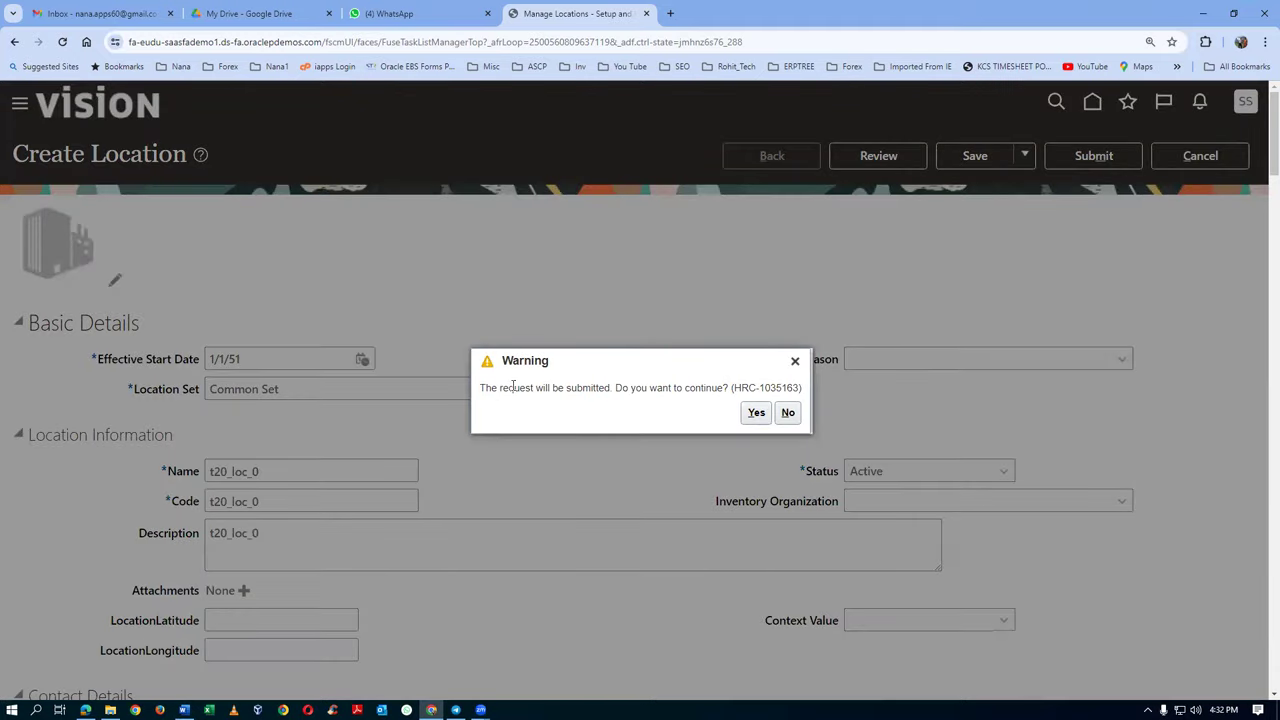
left_click_drag(502, 387, 634, 395)
left_click(756, 413)
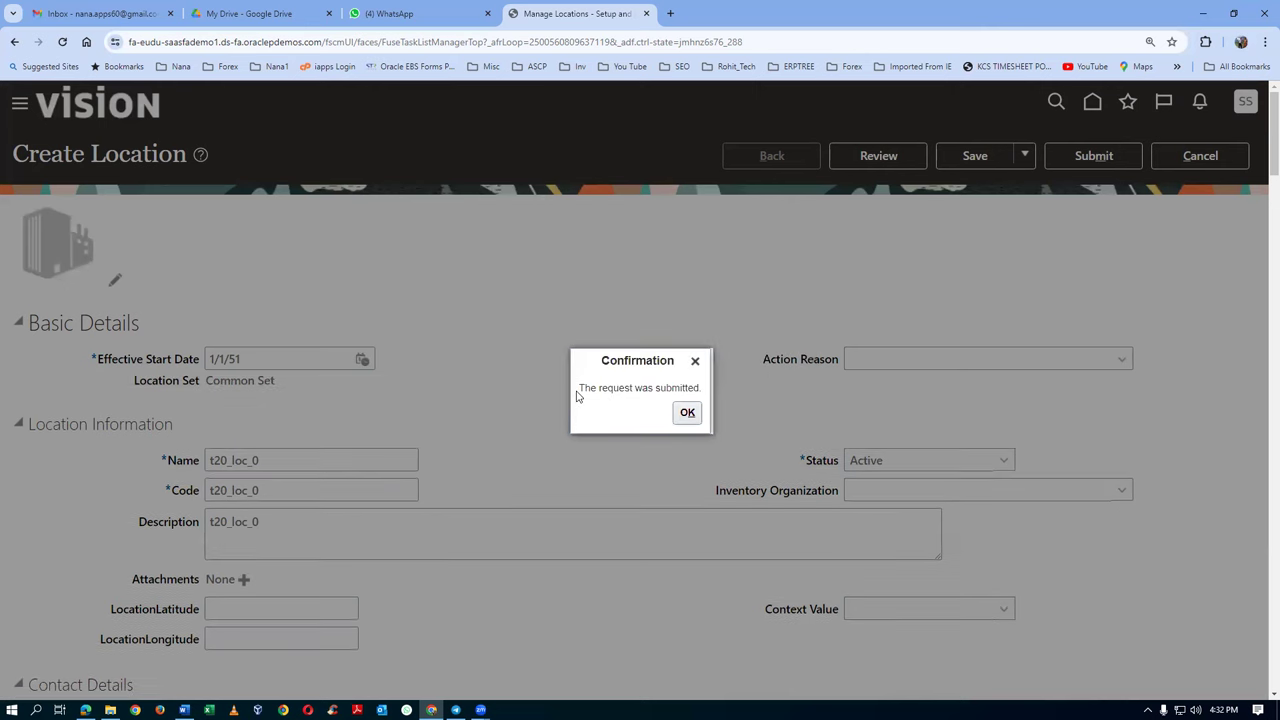
left_click(687, 412)
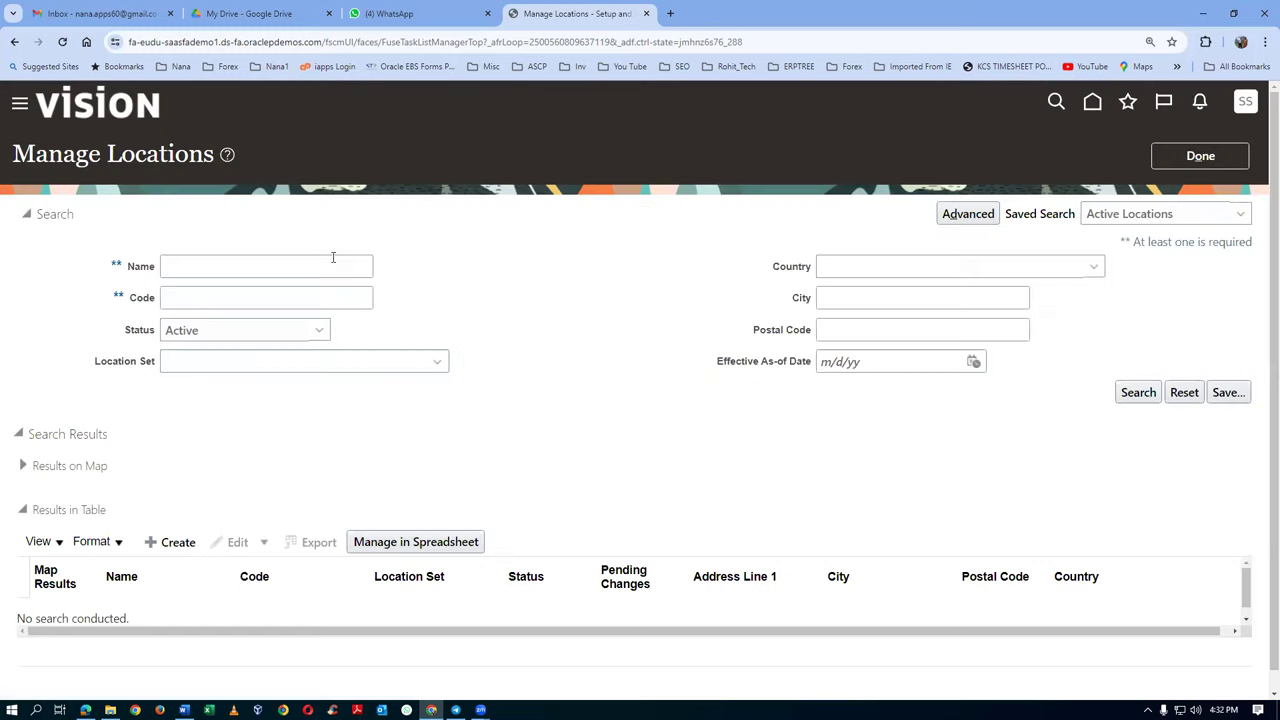
Search the active locations for names starting with t20.
left_click(357, 258)
type("t20")
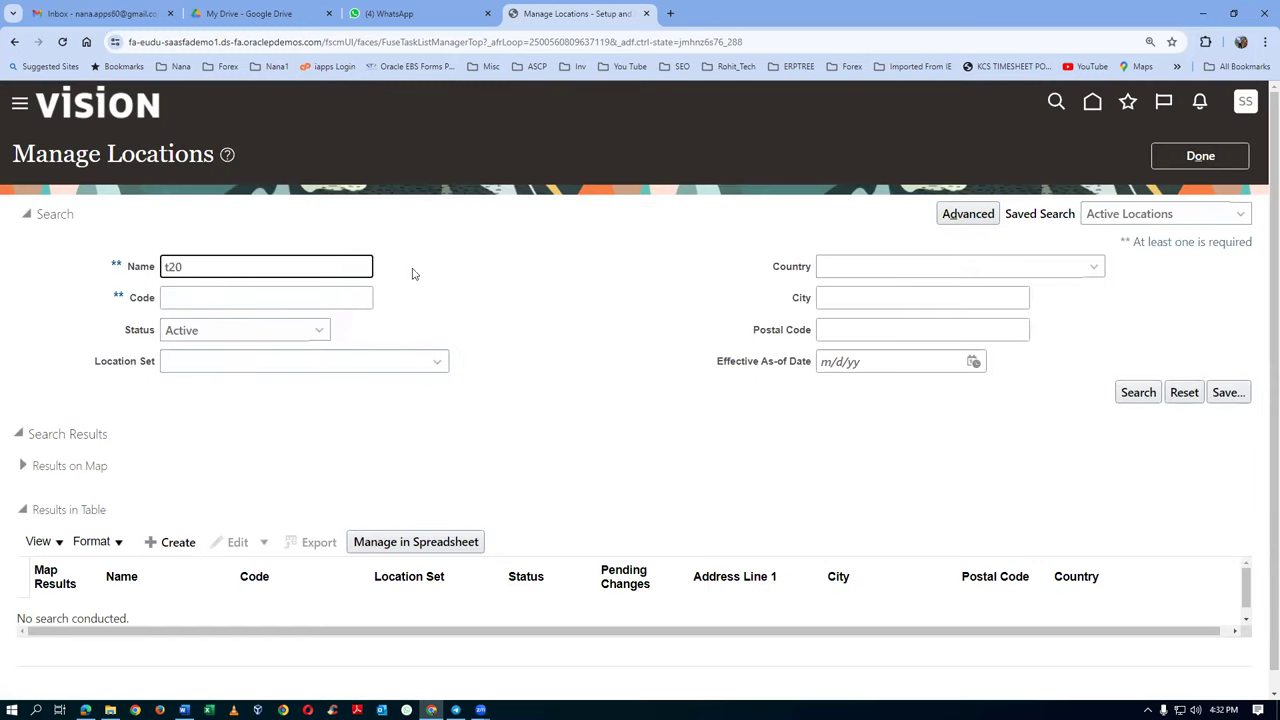
left_click(1141, 395)
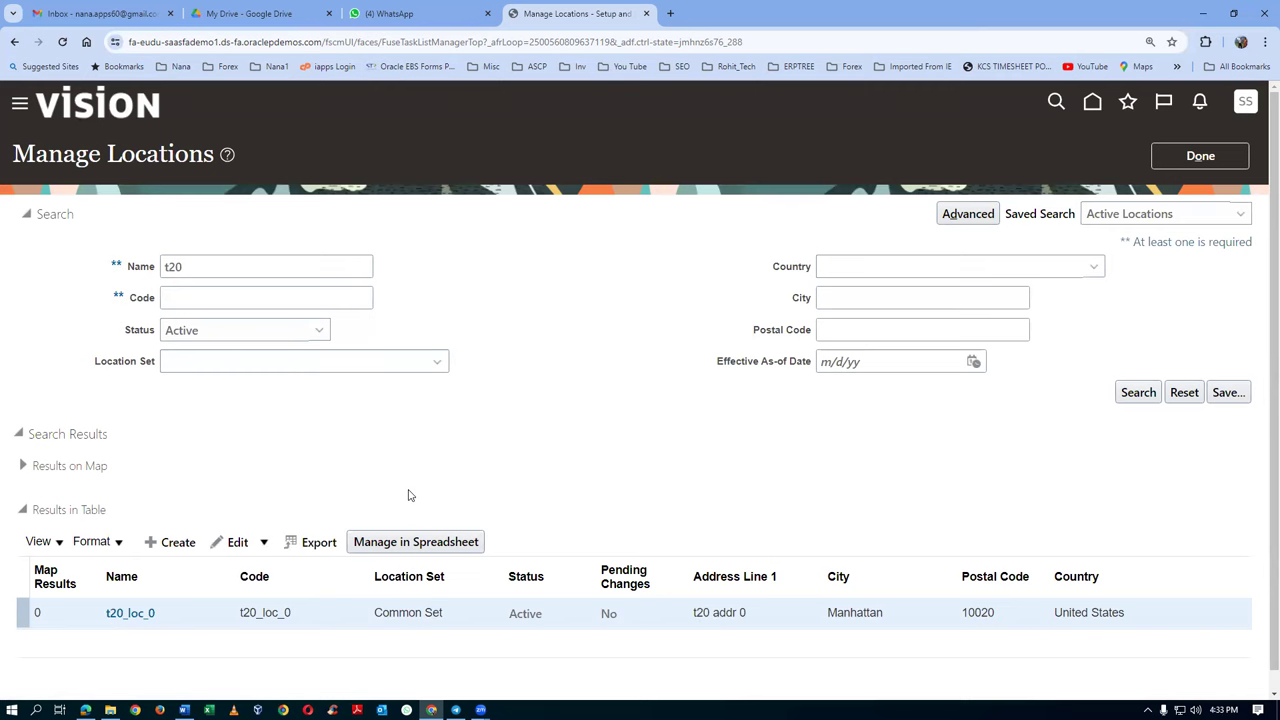
Create another location for the first child inventory organization with t20_loc_1 as its Name, Code and Description.
key("alt+Tab")
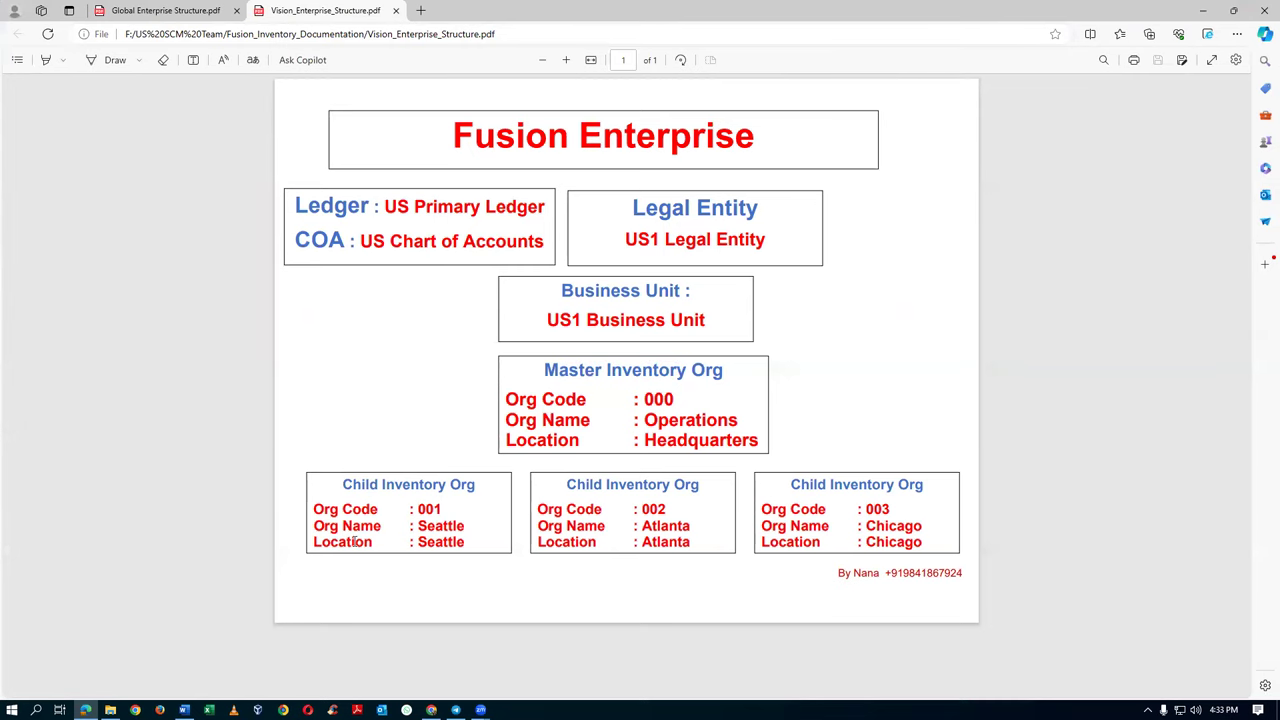
key("alt+Tab")
left_click(177, 546)
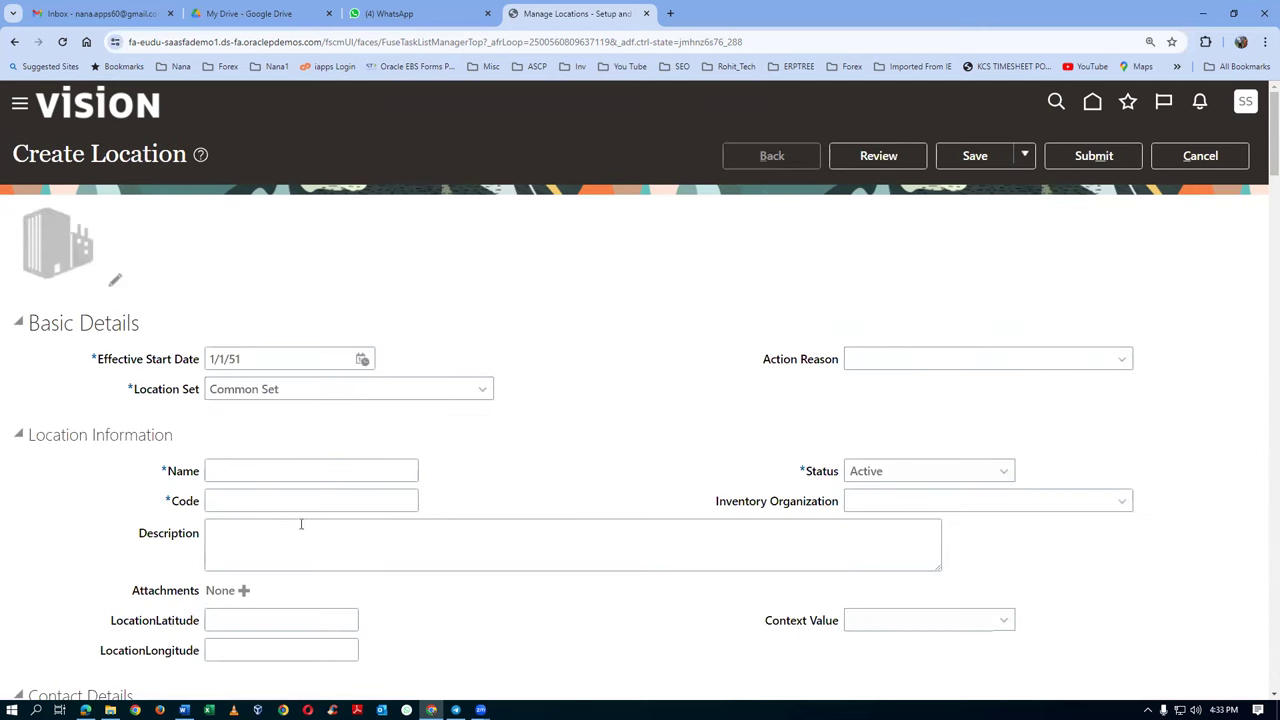
left_click(264, 472)
type("t")
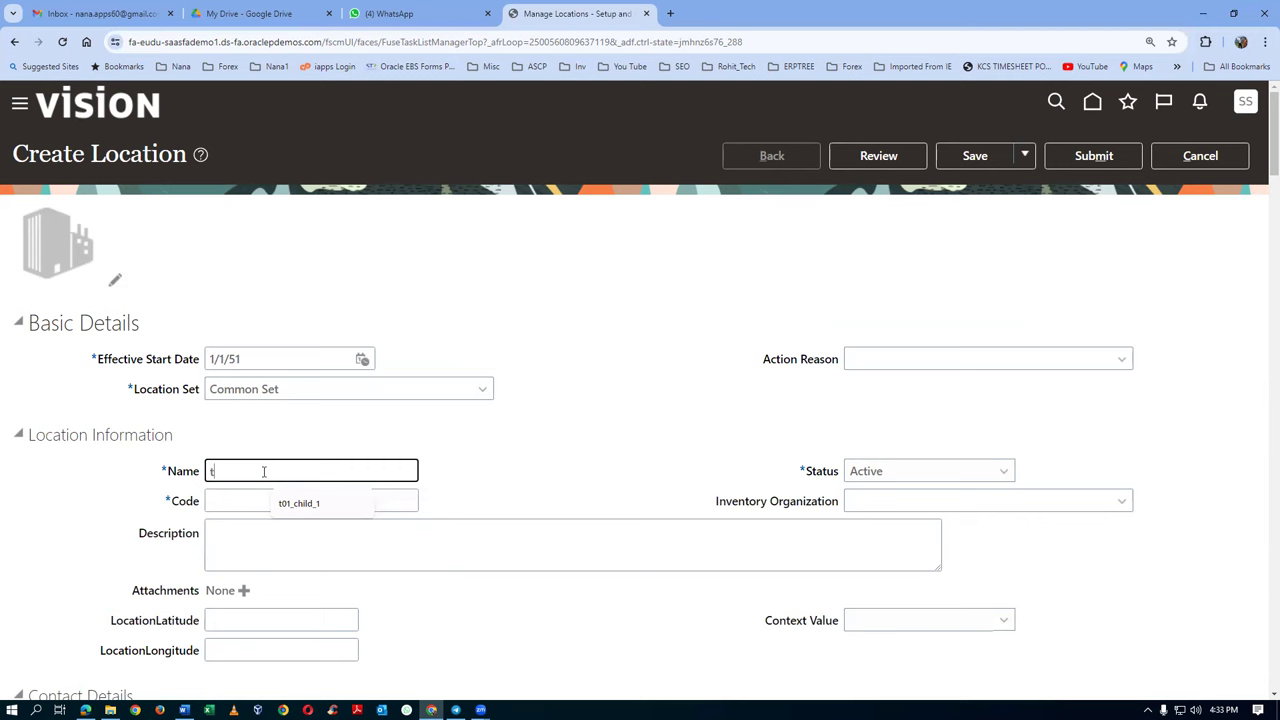
type("20_loc_1")
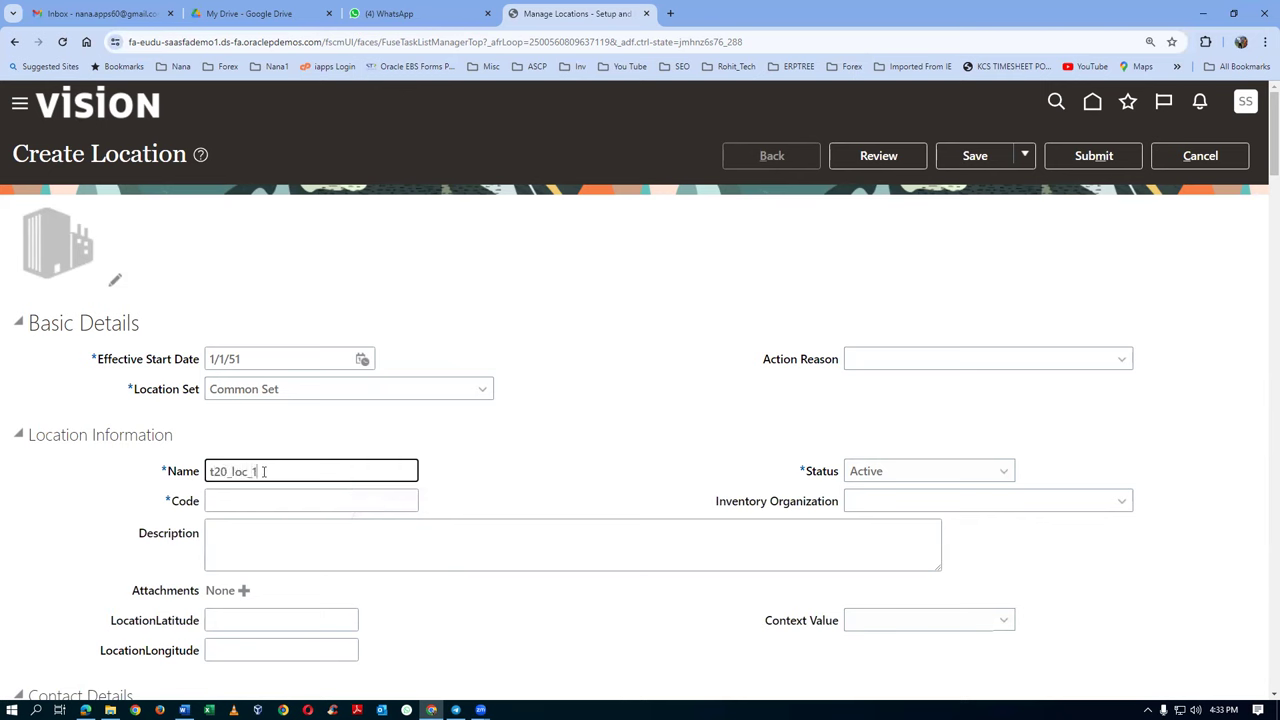
left_click_drag(277, 472, 96, 518)
key("ctrl+c")
left_click(225, 510)
key("ctrl+v")
left_click(228, 548)
key("ctrl+v")
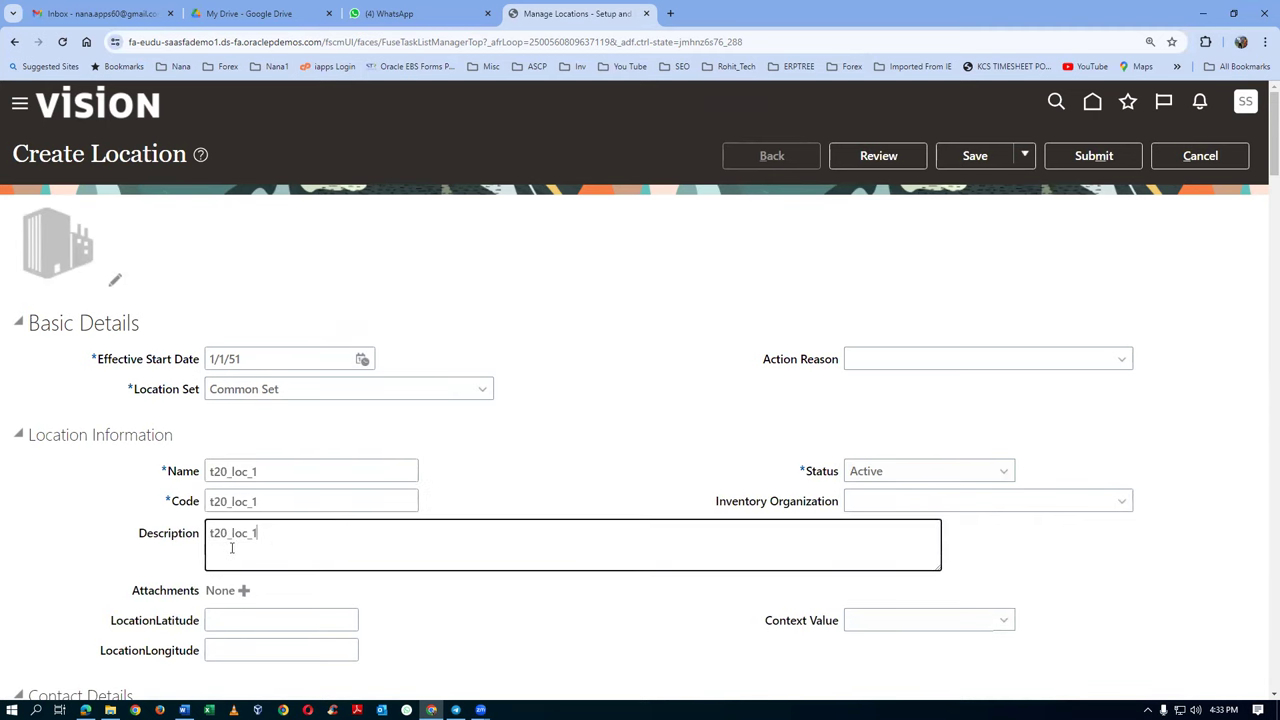
Set the main address's ZIP Code to 10020 using the New York, New York, NY geography.
scroll(228, 548, "down", 3)
left_click(222, 560)
type("10020")
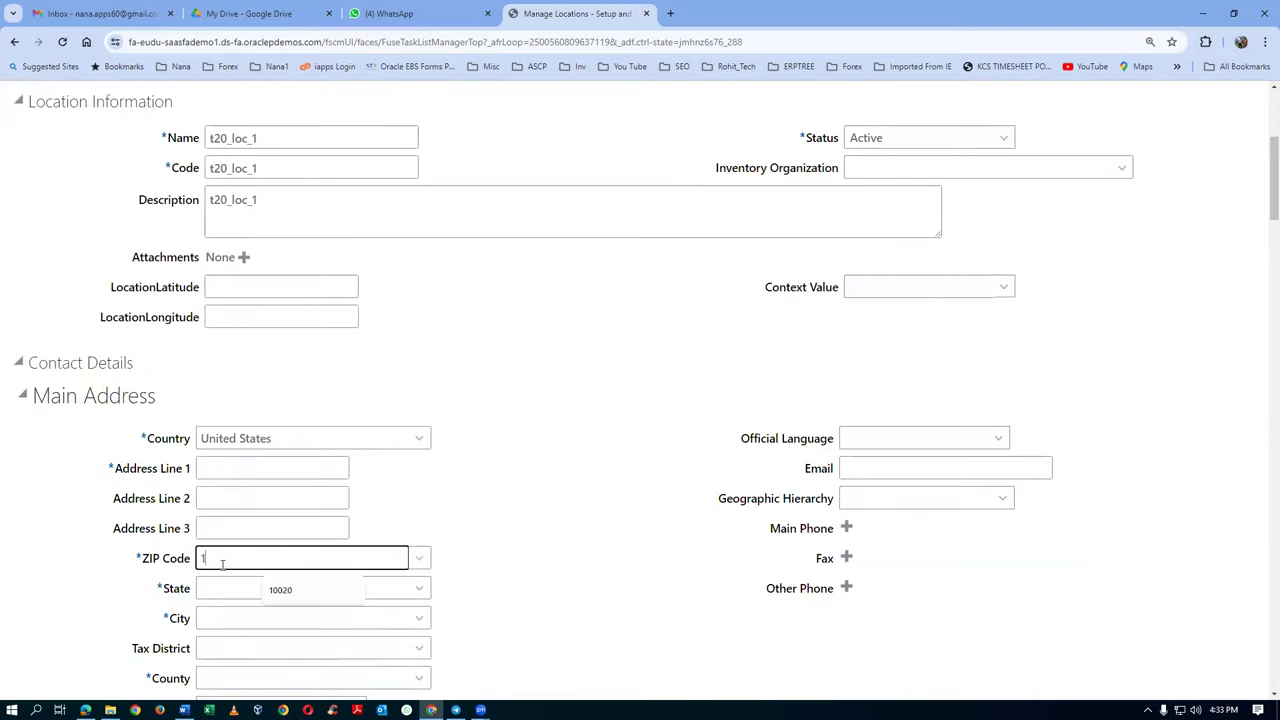
key("Tab")
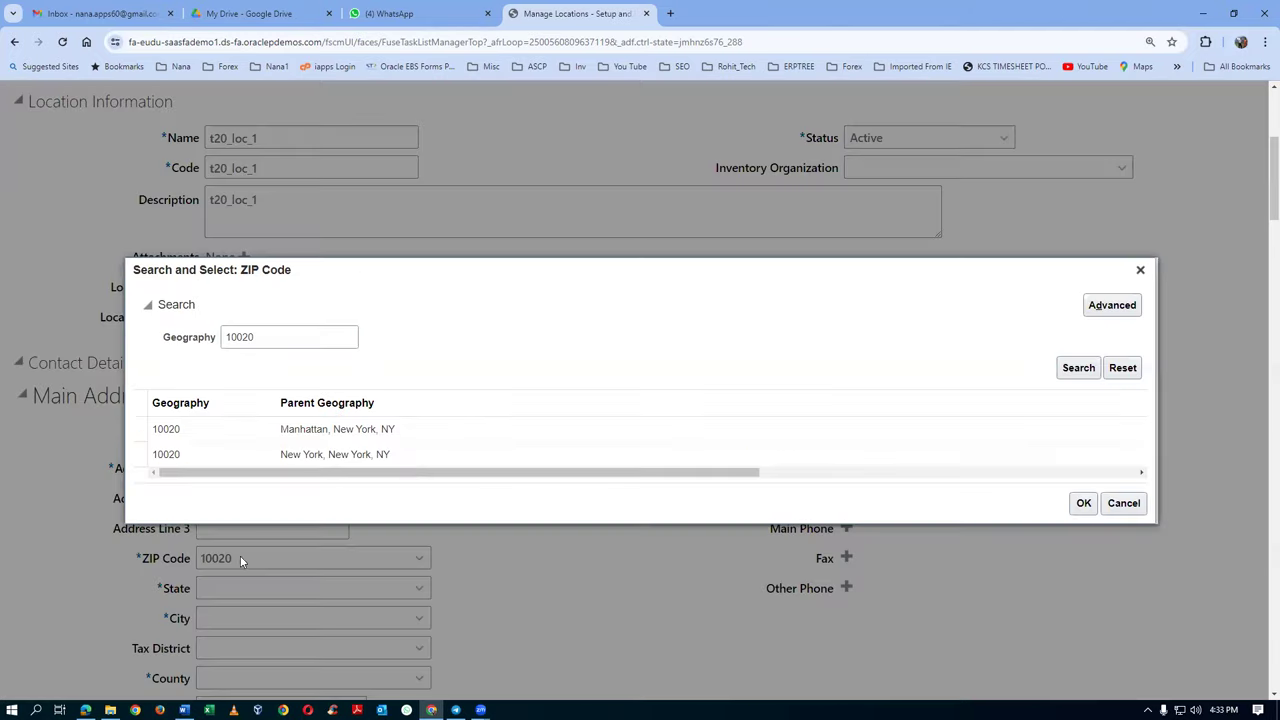
left_click(417, 454)
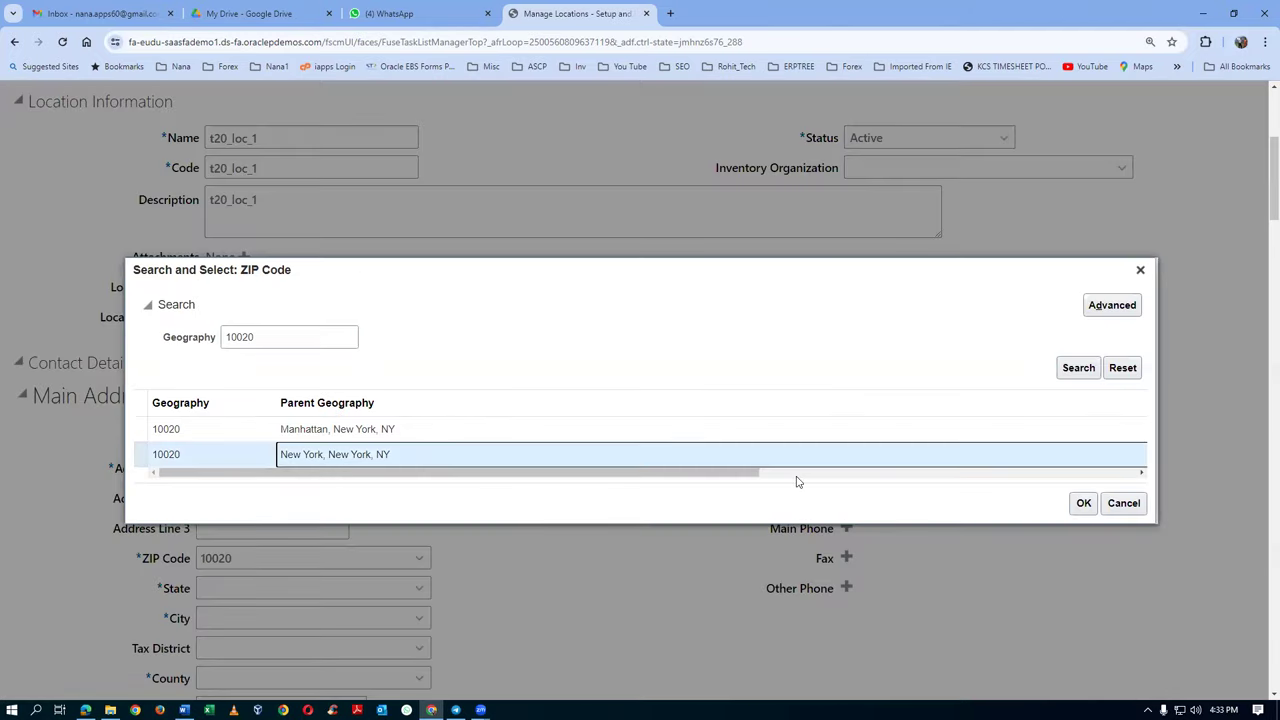
left_click(1083, 503)
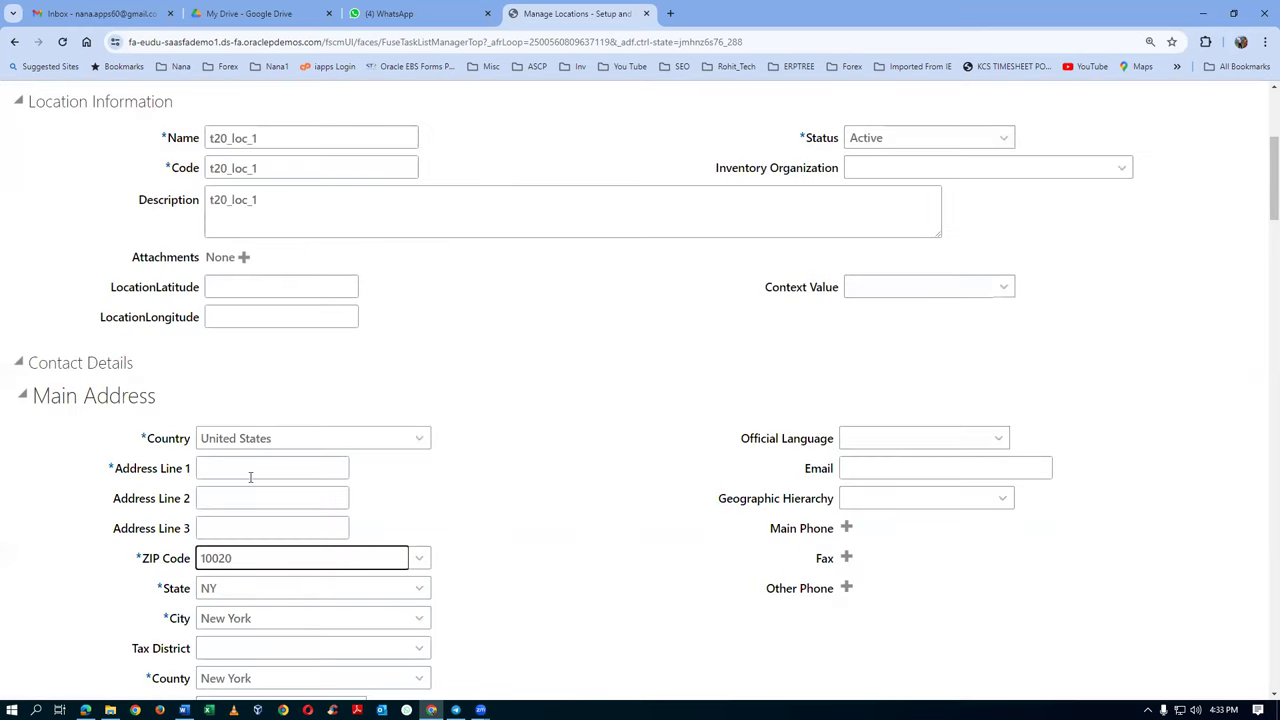
Enter "t20 addr1" as Address Line 1 of the main address and submit the t20_loc_1 location.
left_click(245, 471)
type("t20")
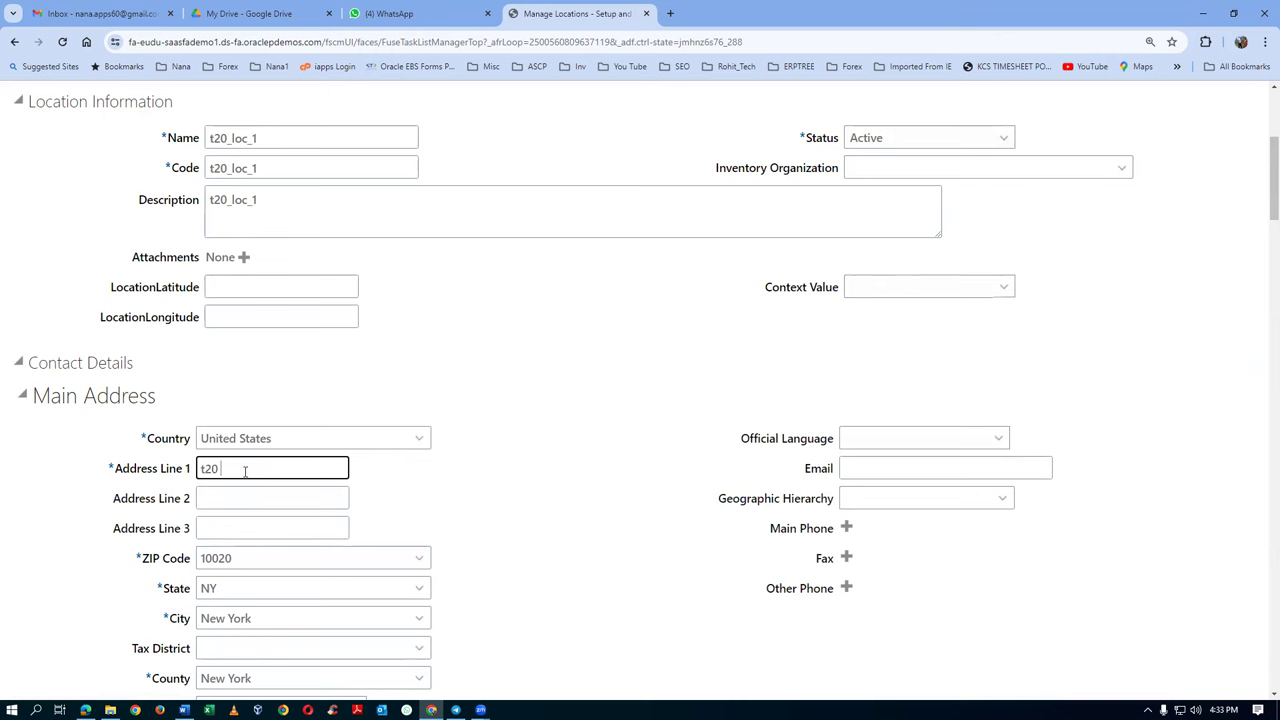
type("addr1")
key("BackSpace")
type("1")
scroll(510, 414, "up", 5)
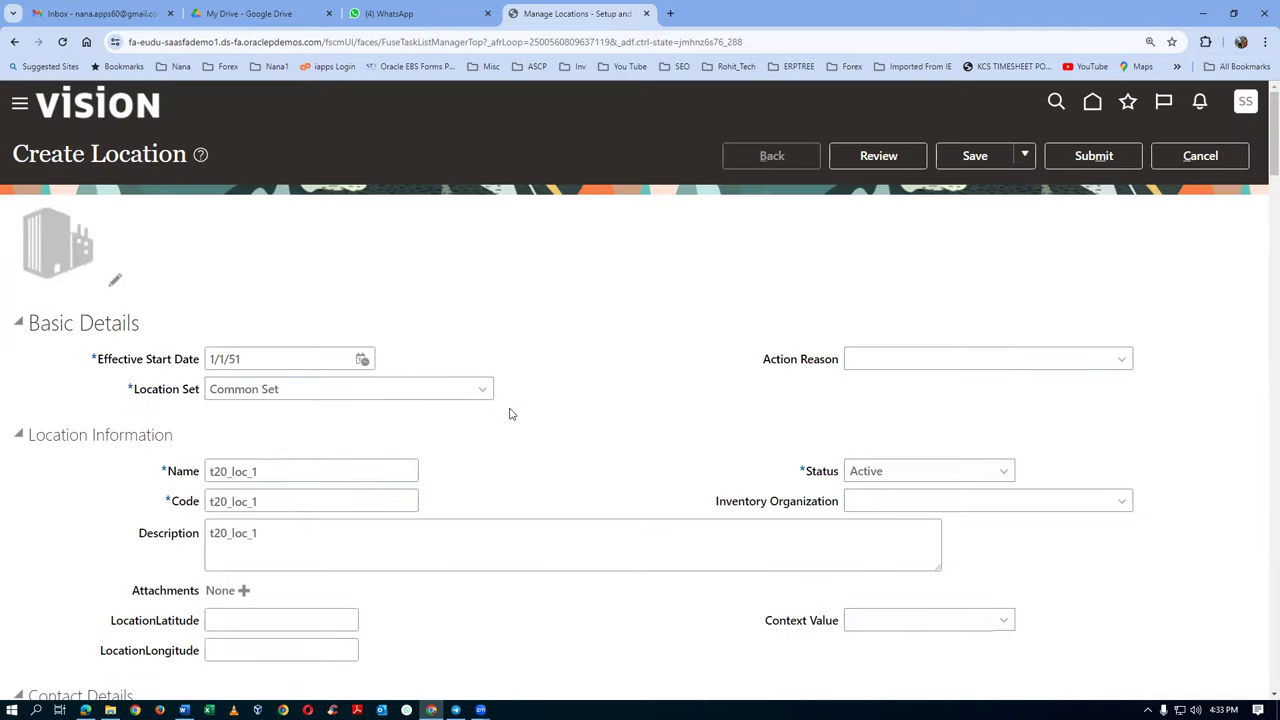
left_click(1094, 156)
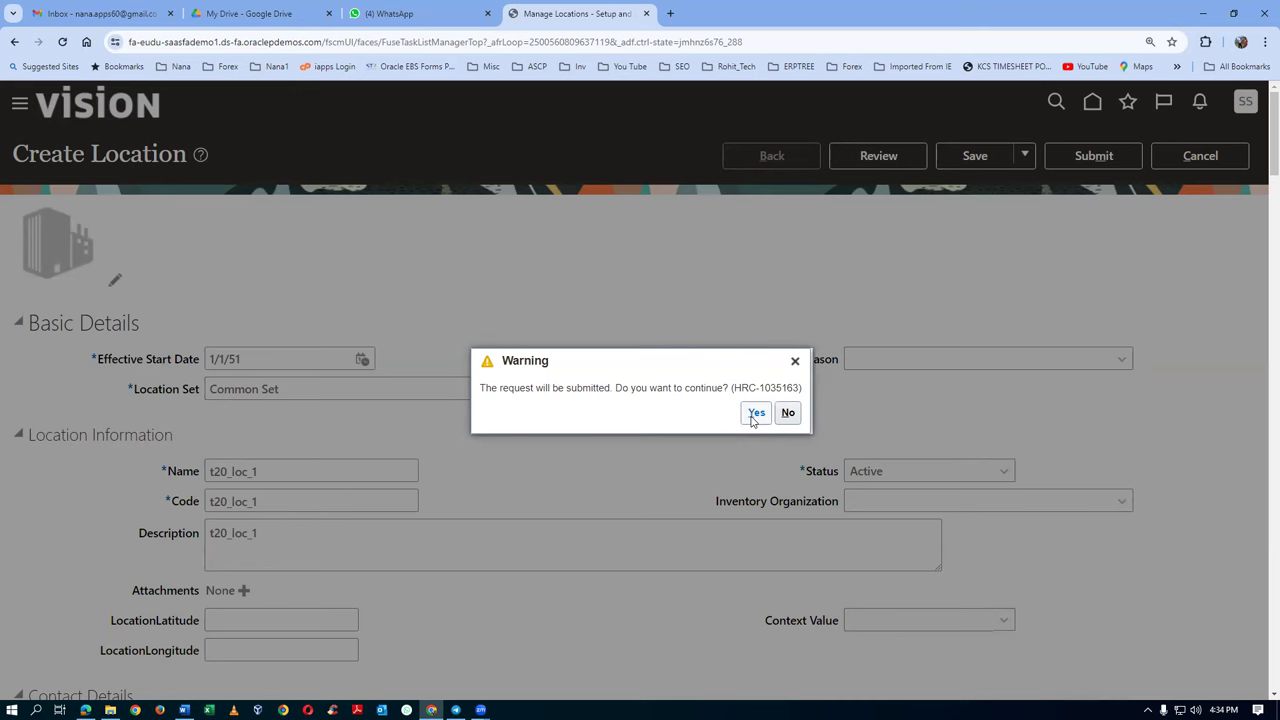
Switch to the Vision_Enterprise_Structure PDF and review the locations of the master and child inventory organizations.
key("alt+Tab")
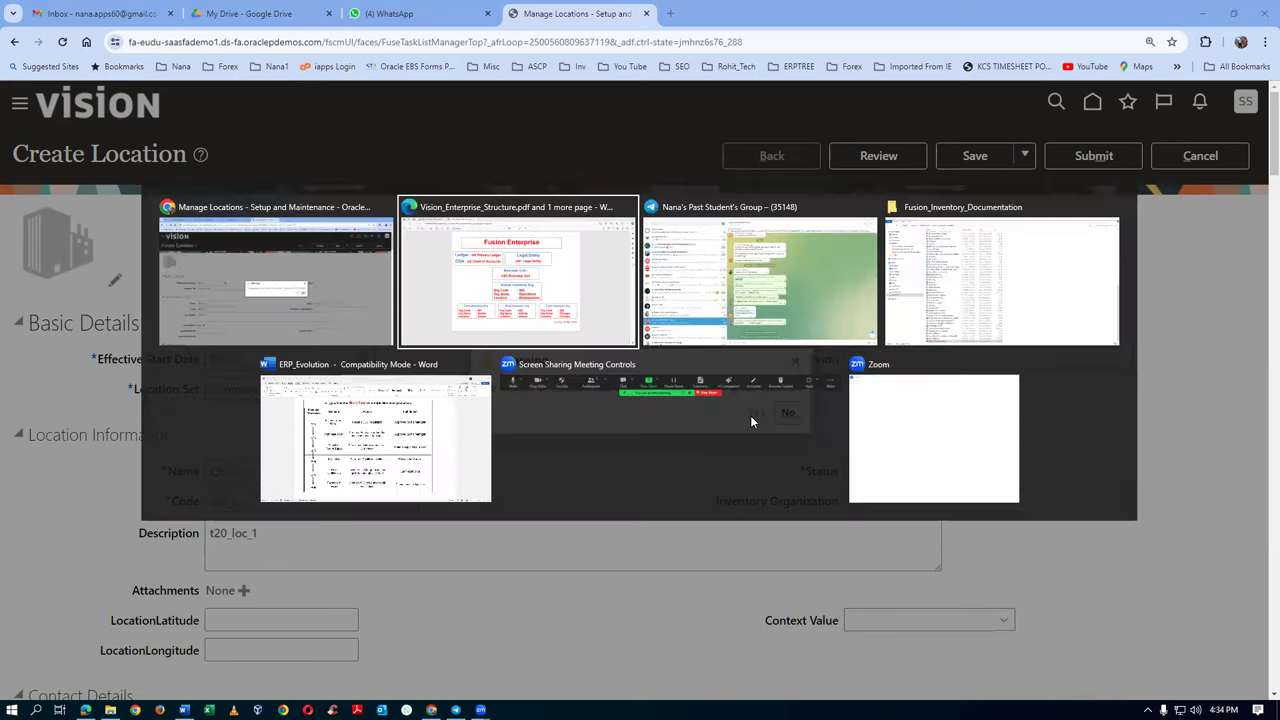
left_click_drag(519, 440, 569, 440)
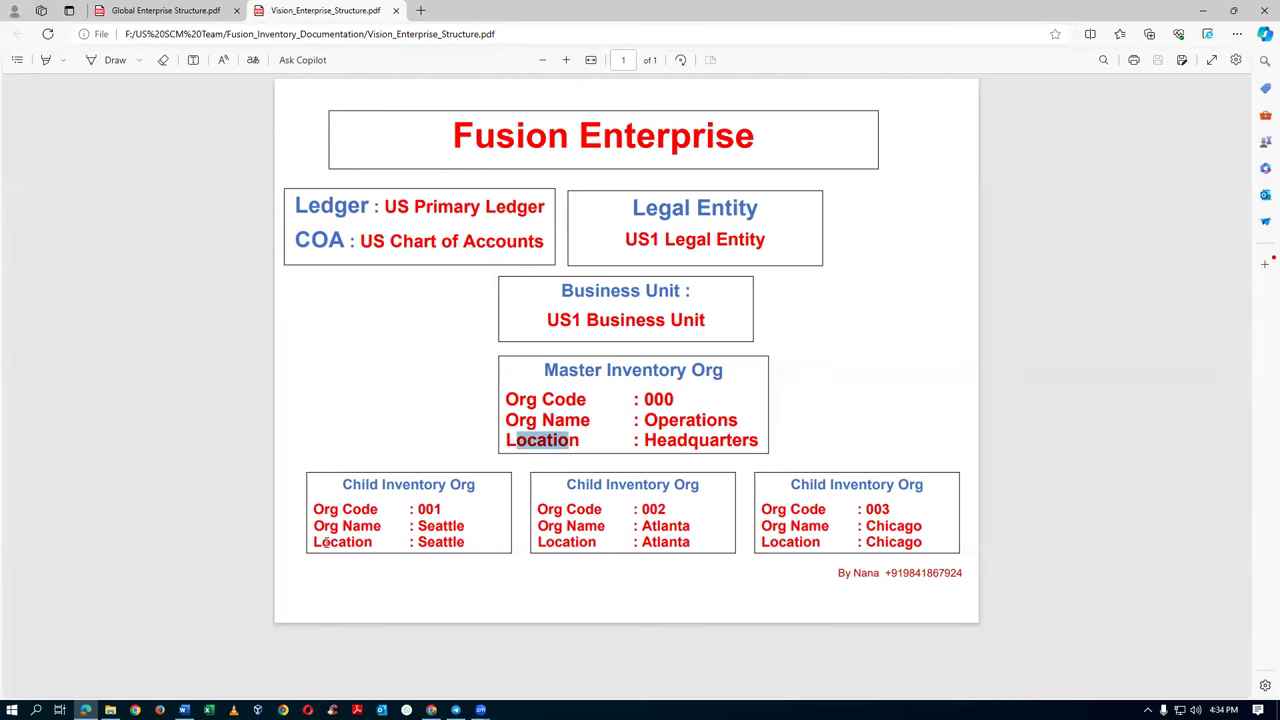
left_click_drag(320, 542, 373, 541)
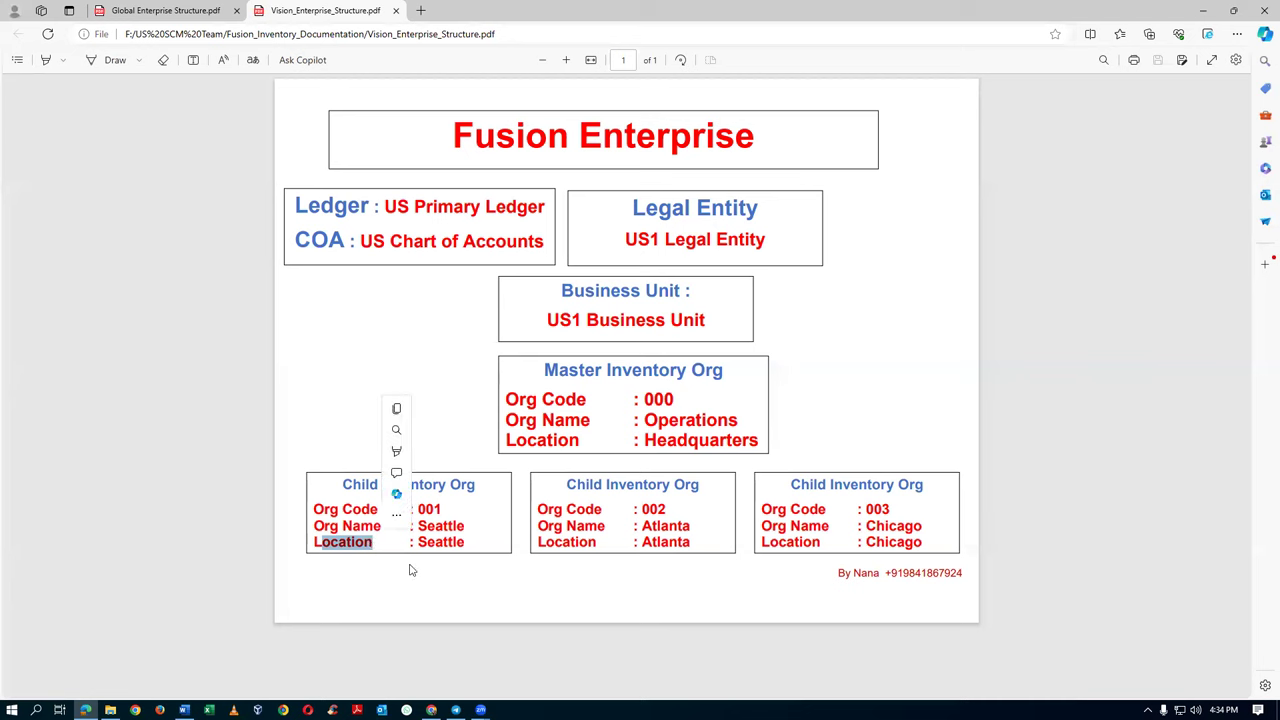
left_click_drag(546, 371, 652, 371)
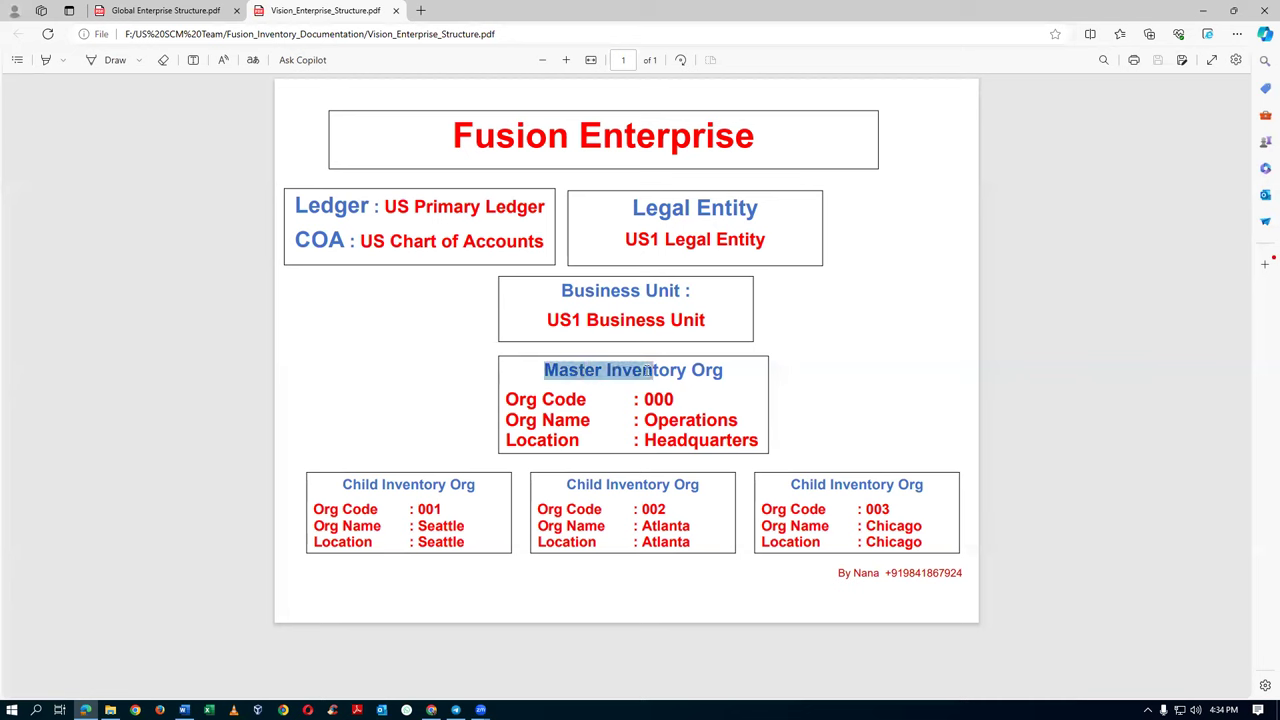
left_click_drag(352, 485, 437, 487)
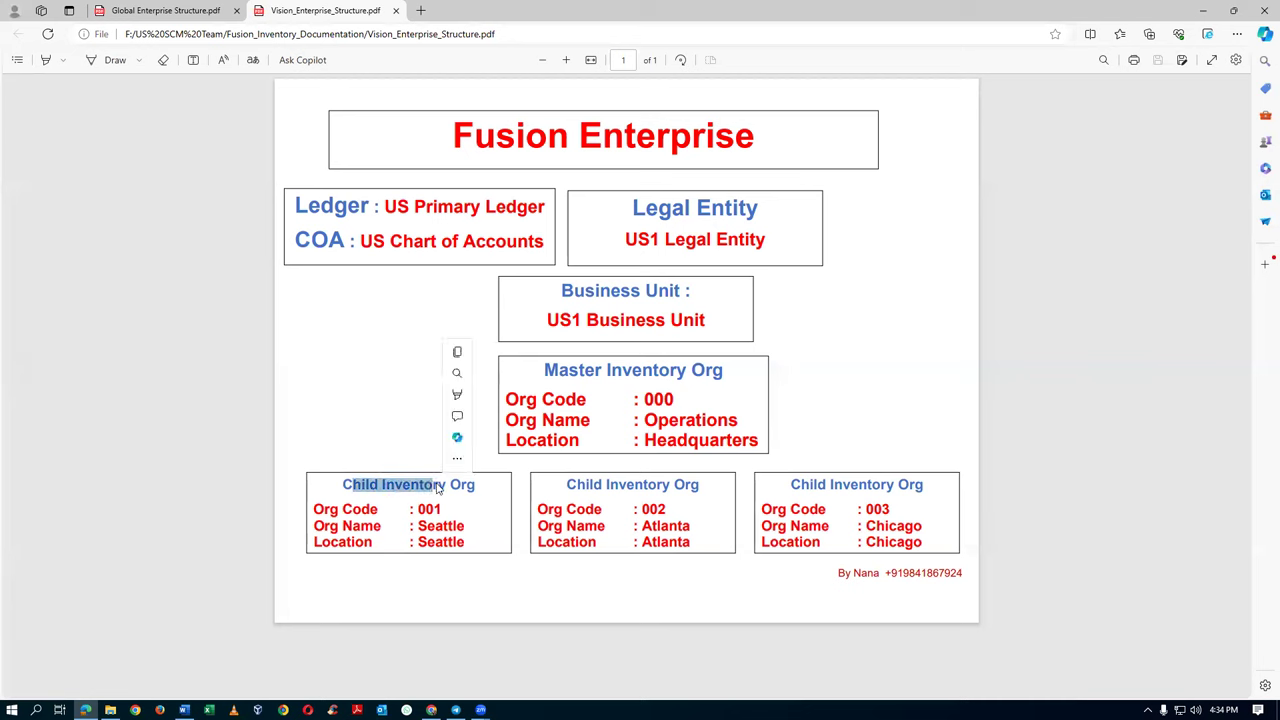
left_click(578, 376)
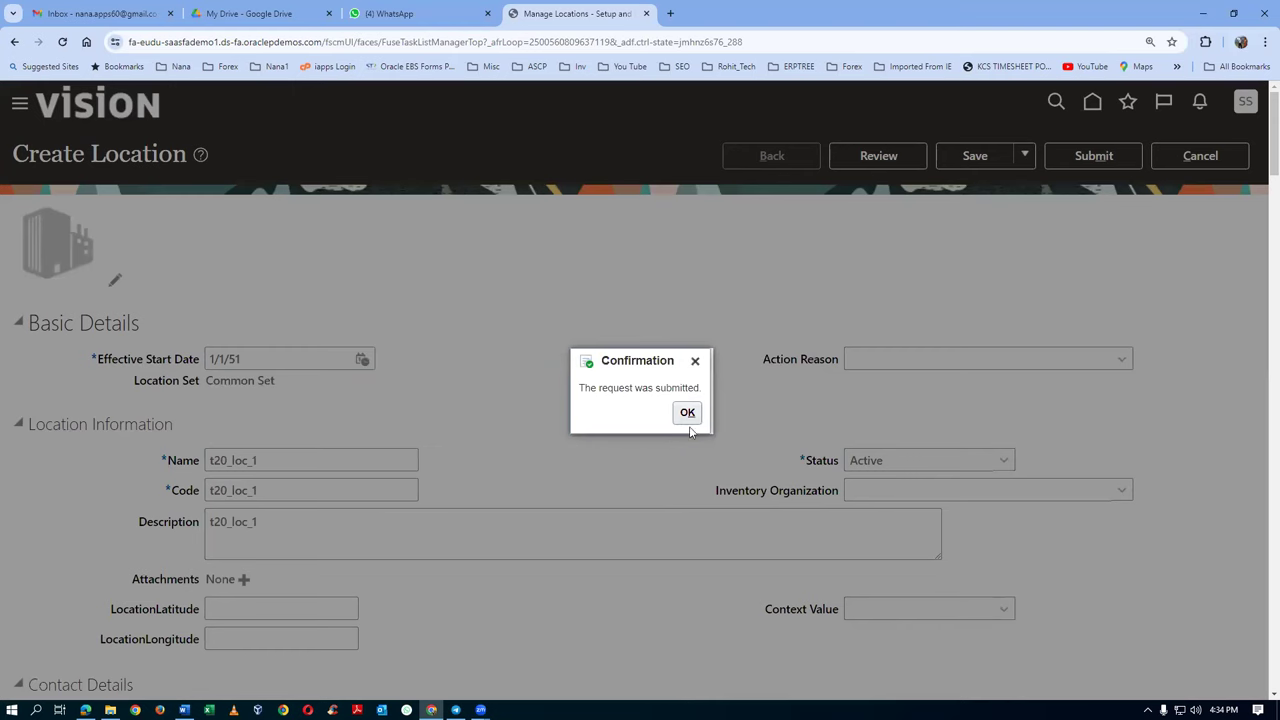
Finish the confirmed submission of t20_loc_1 in Manage Locations and rerun the t20 name search.
left_click(687, 413)
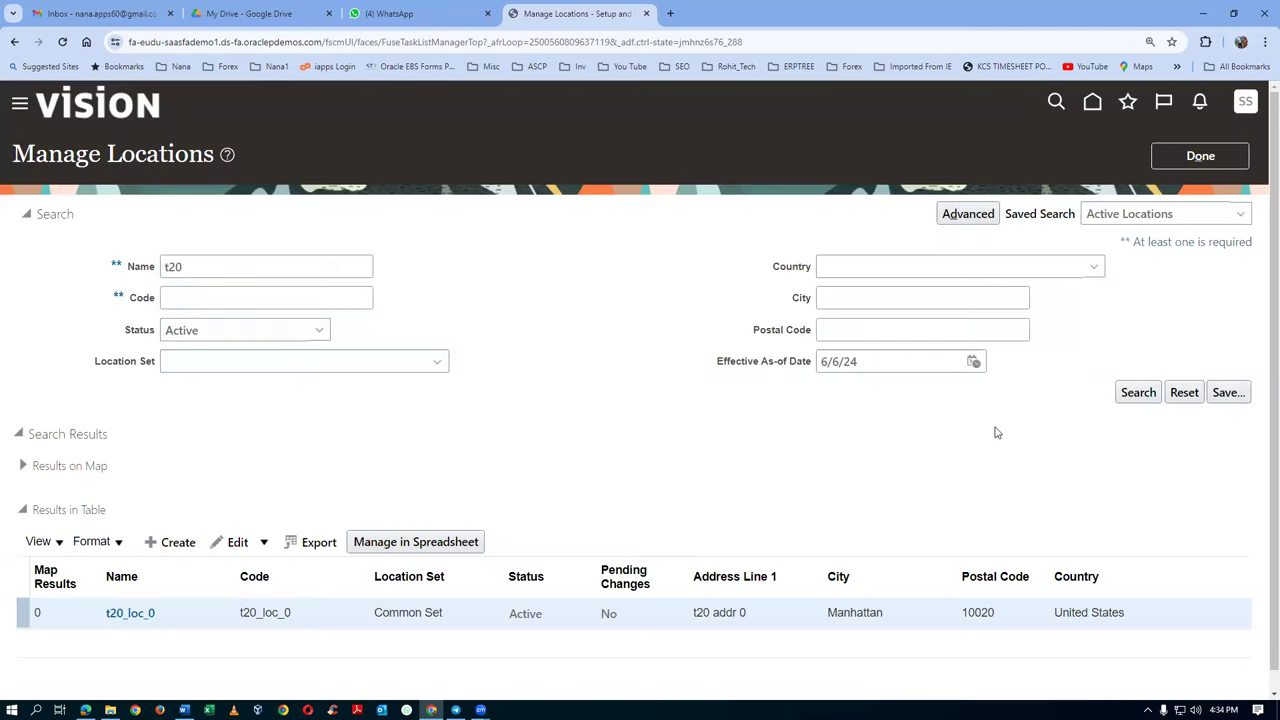
left_click(1138, 392)
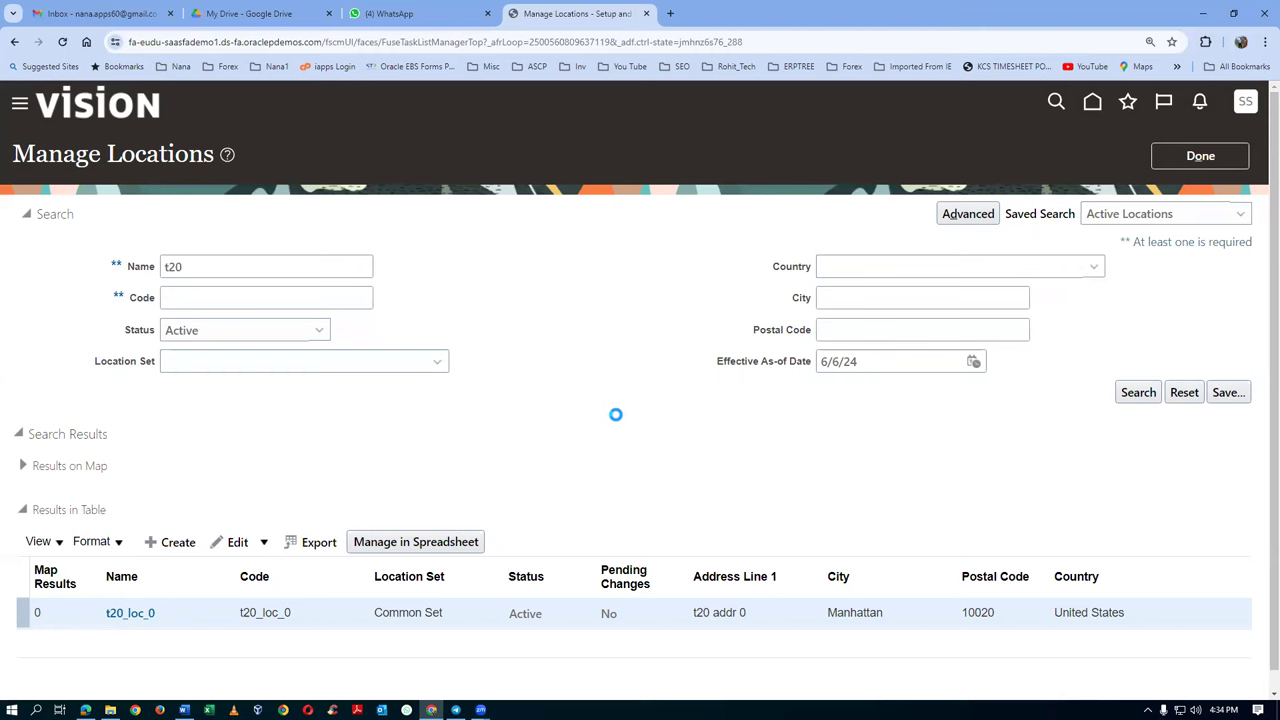